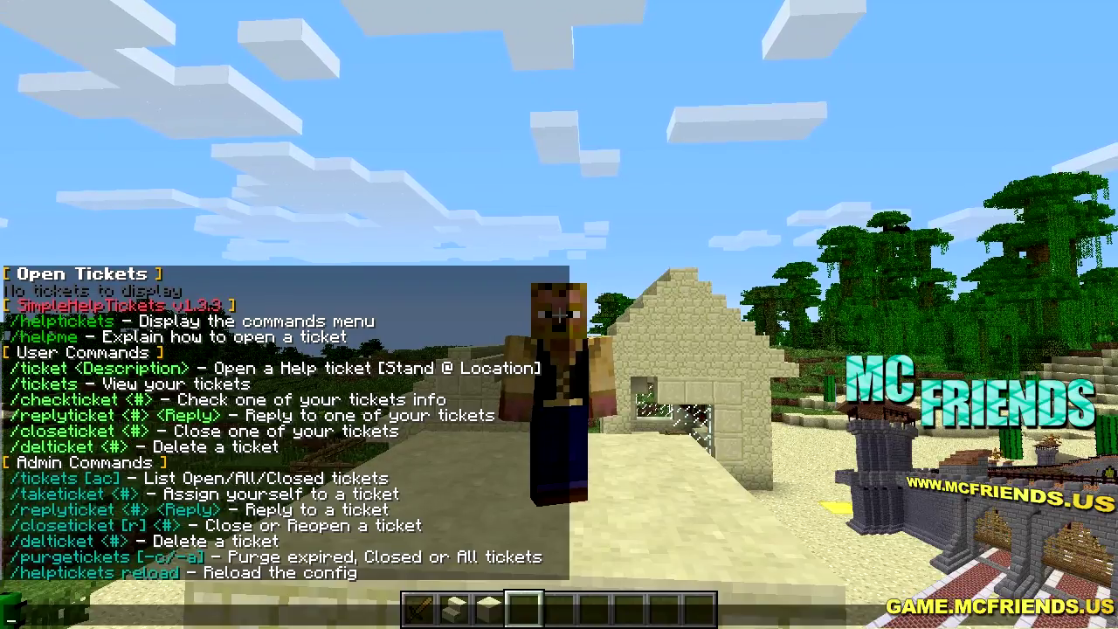
Open a help ticket reading 'i'm having trouble getting this gold block'
key(Escape)
key(F1)
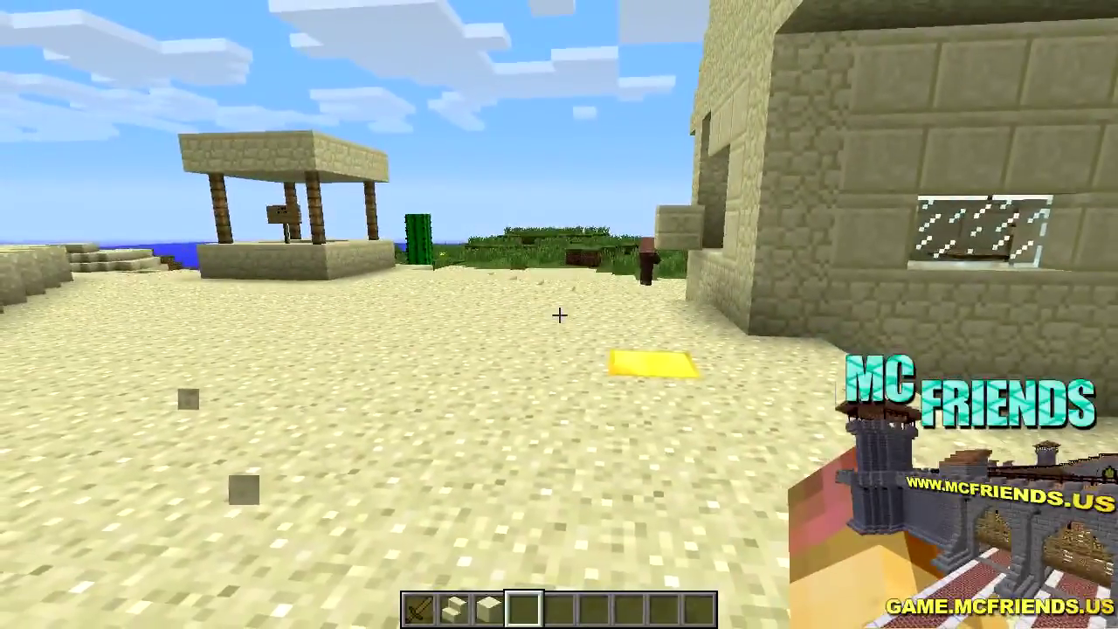
key(t)
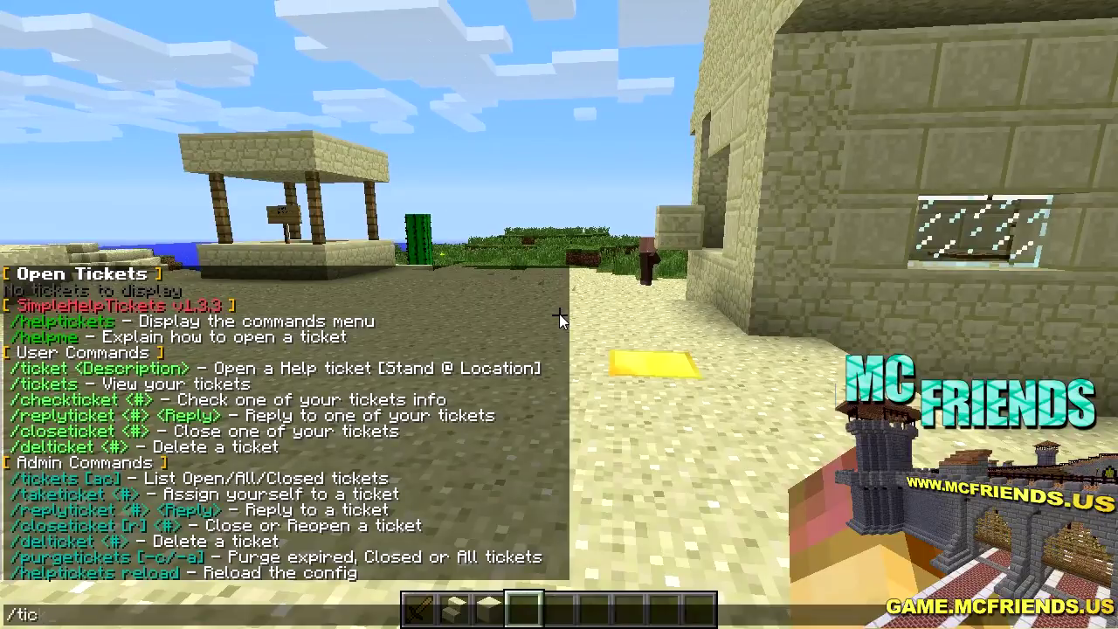
text(/ticket i'm having trouble getting this go)
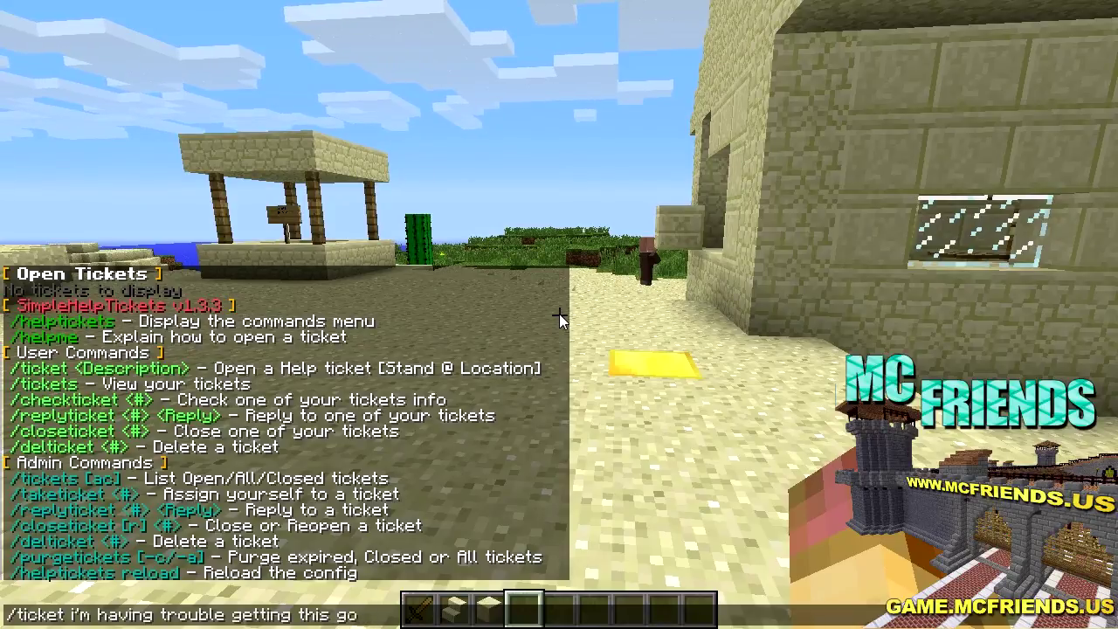
text(ld block)
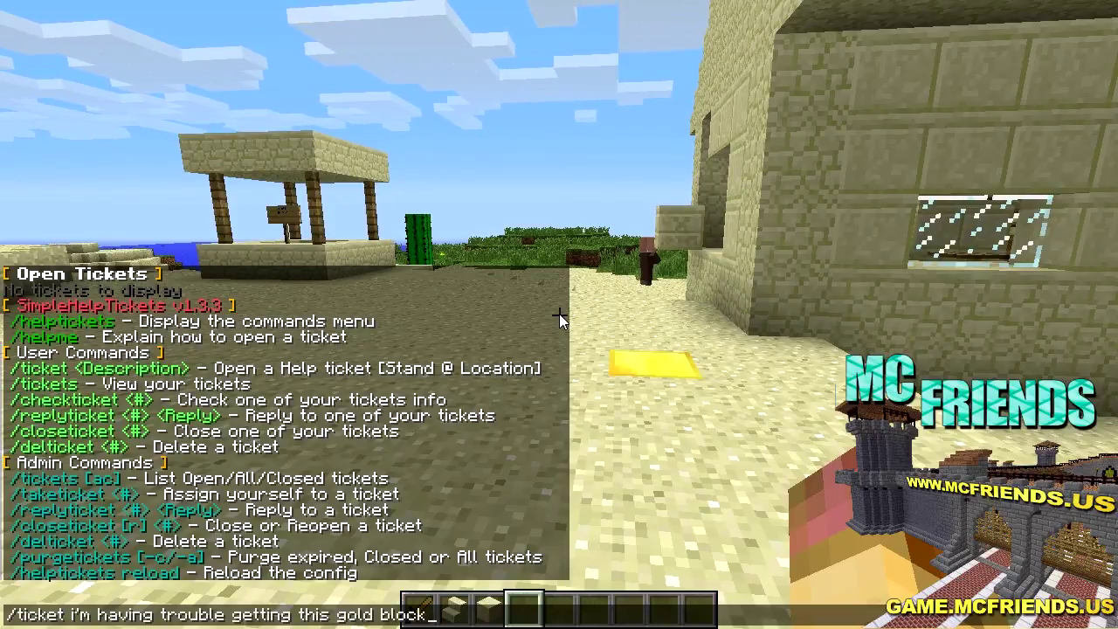
key(Return)
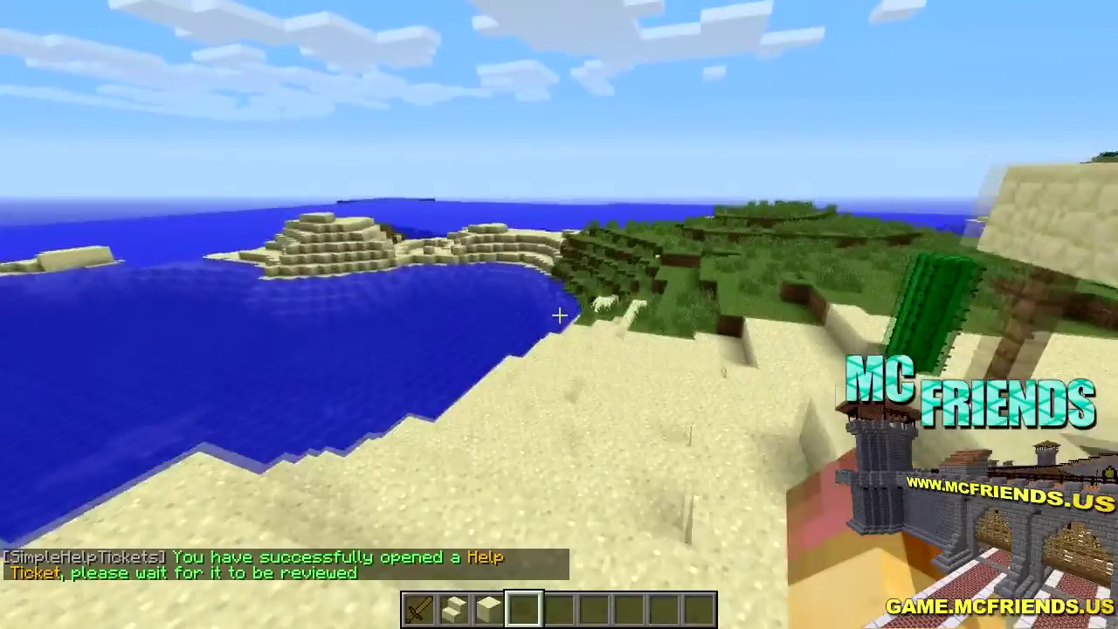
key(t)
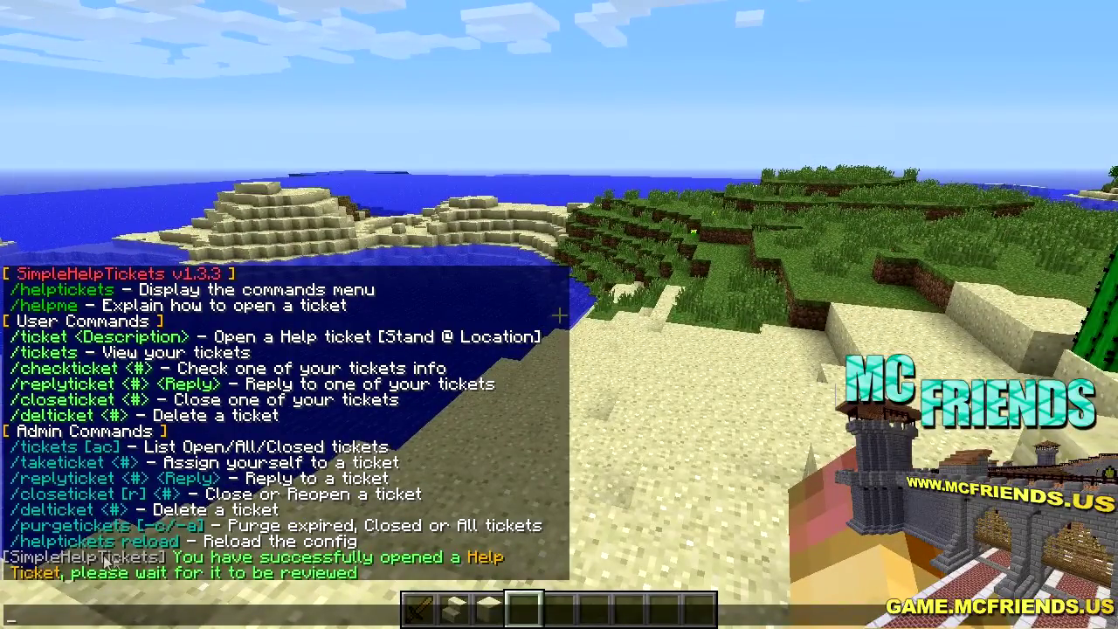
key(Escape)
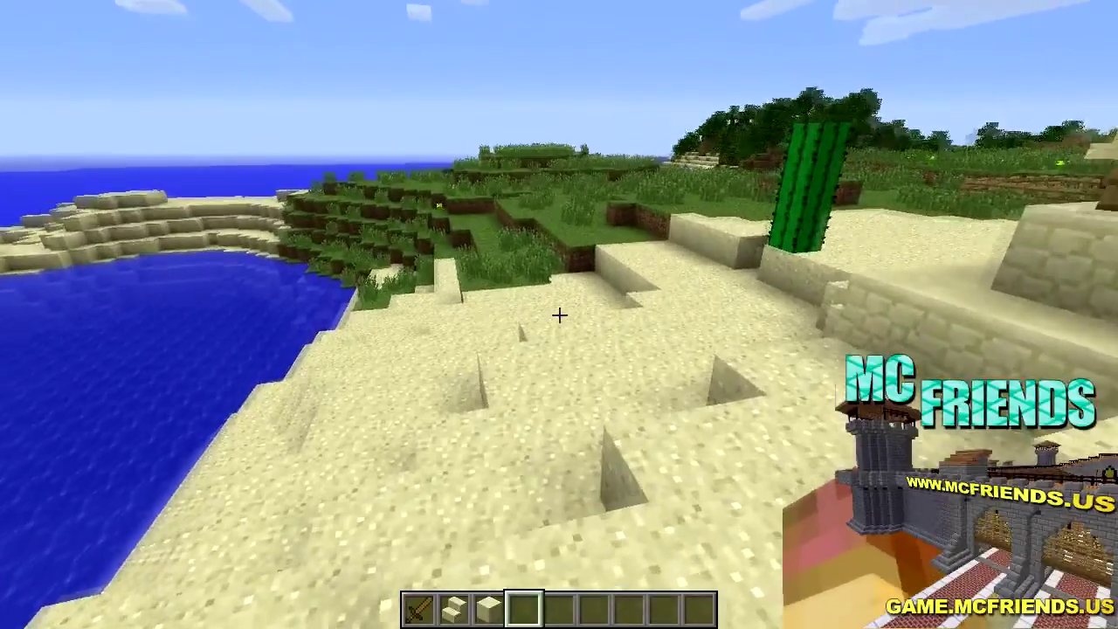
Disconnect from the server and rejoin localhost through Multiplayer Direct Connect
key(w)
key(Escape)
click(570, 344)
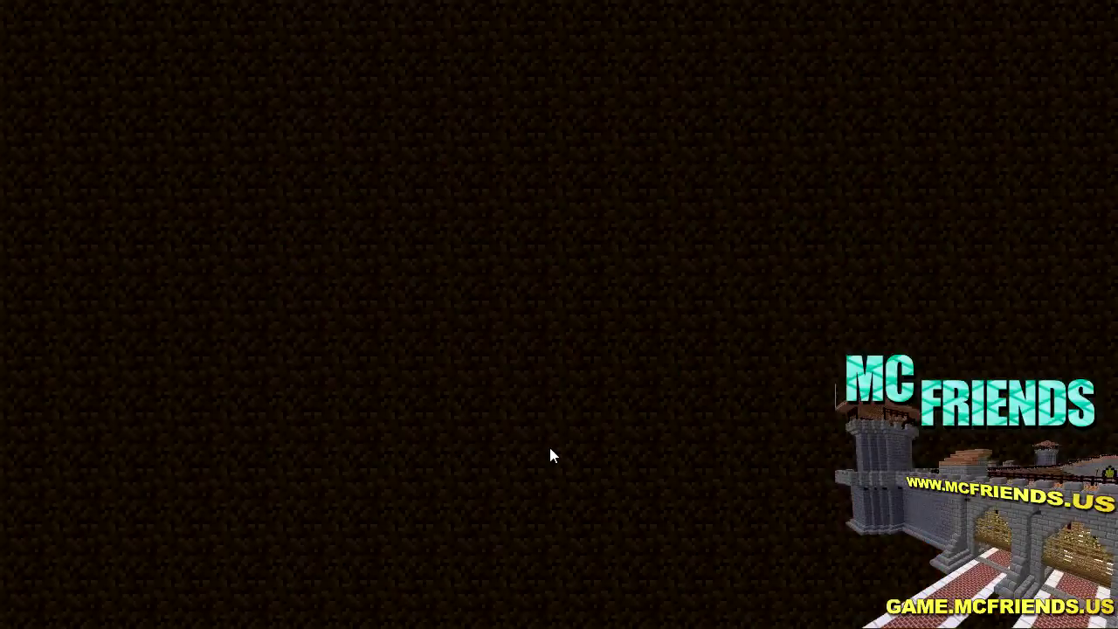
click(554, 302)
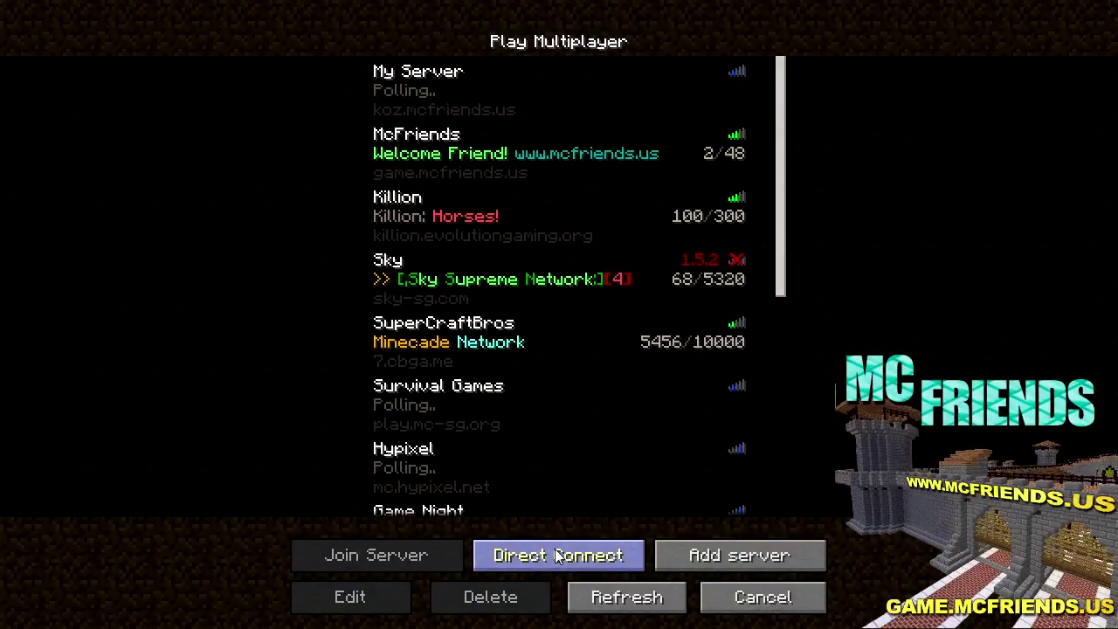
click(545, 551)
click(550, 360)
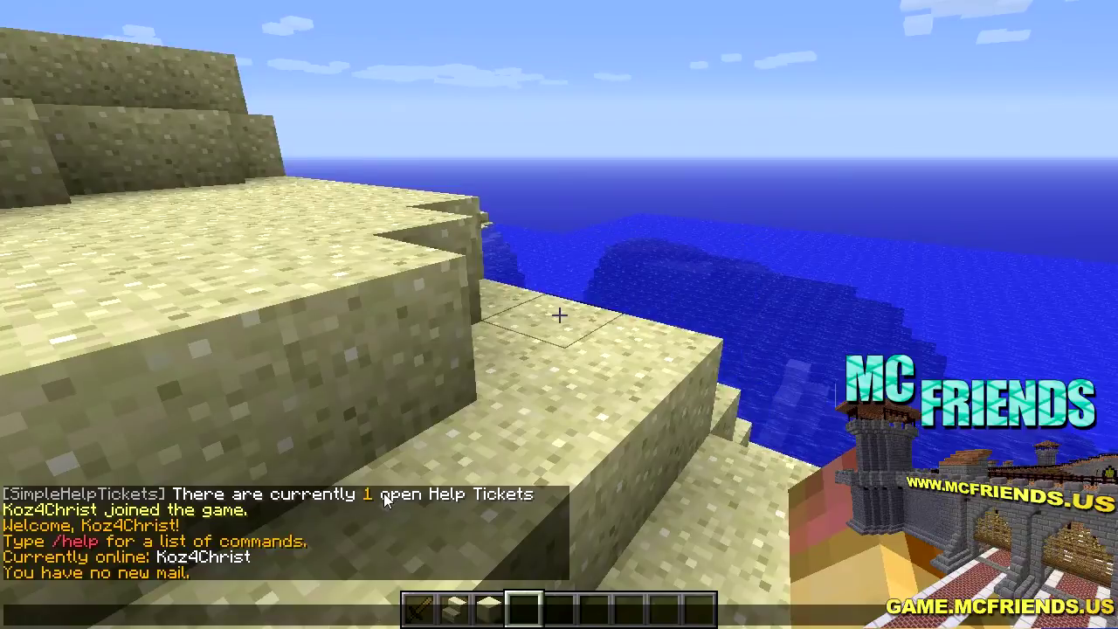
List every help ticket with /tickets -a
text(/tickets)
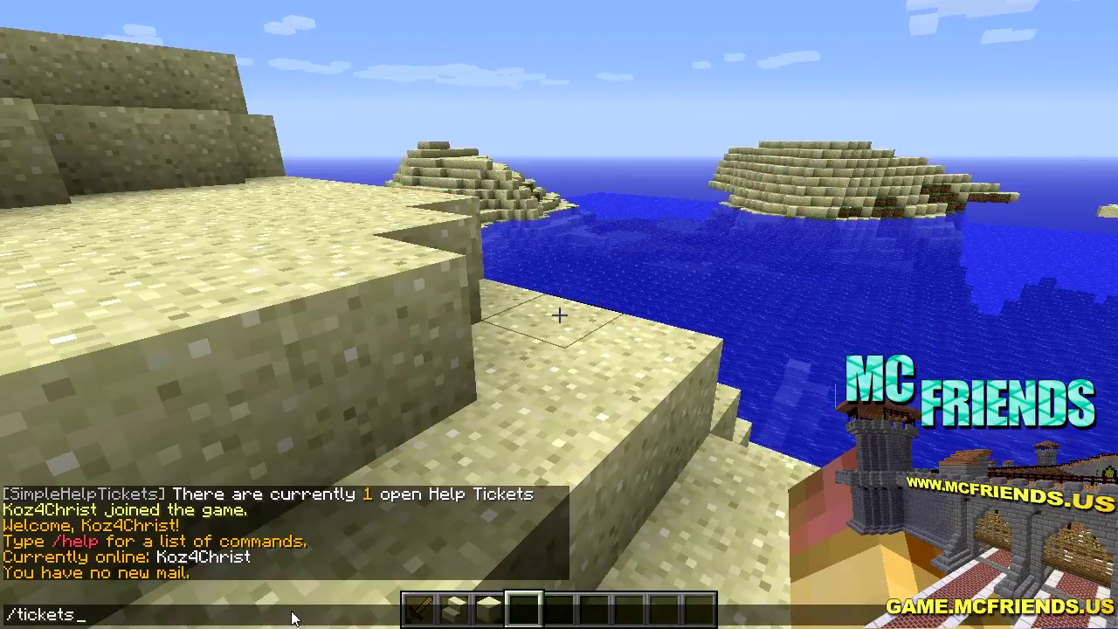
text( -a)
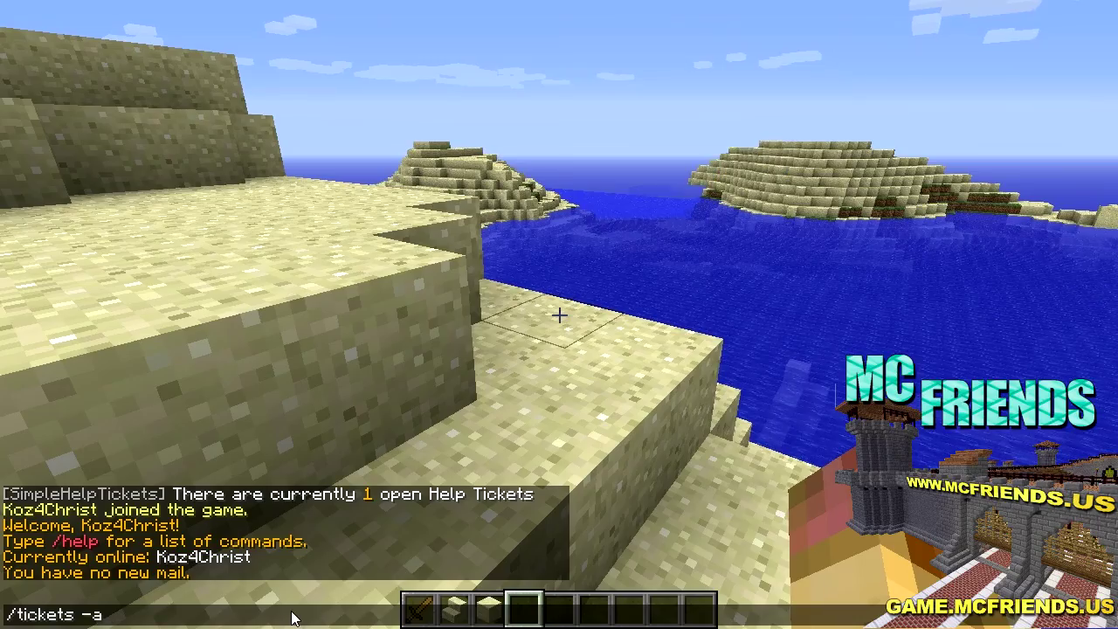
key(Return)
key(w)
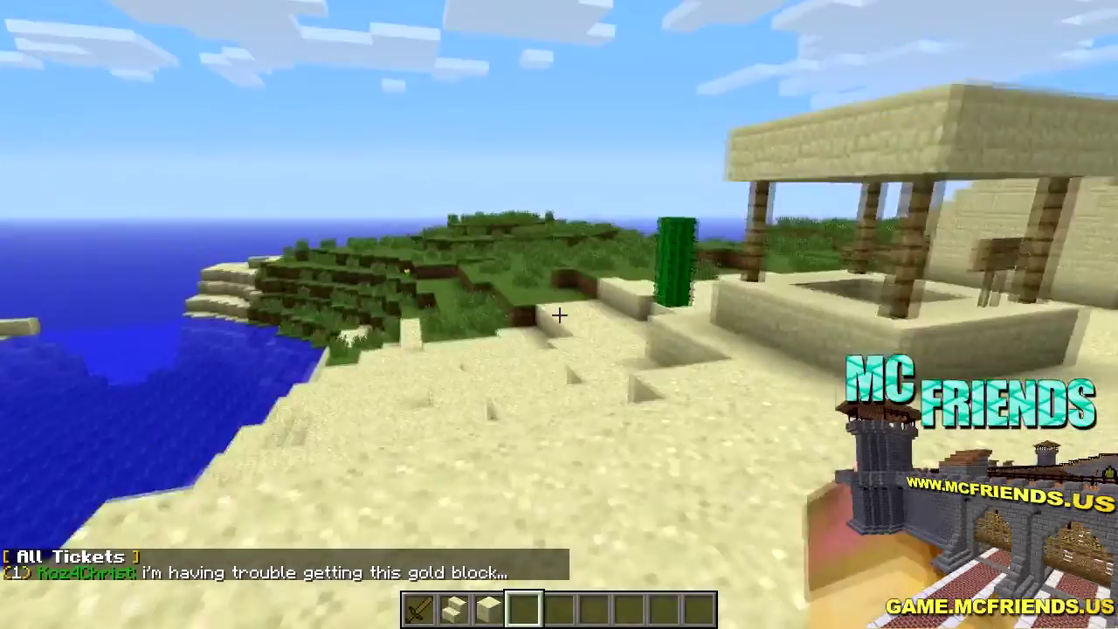
Show ticket 1's details with /checkticket 1: open, unassigned, about the gold block
key(slash)
text(checktic)
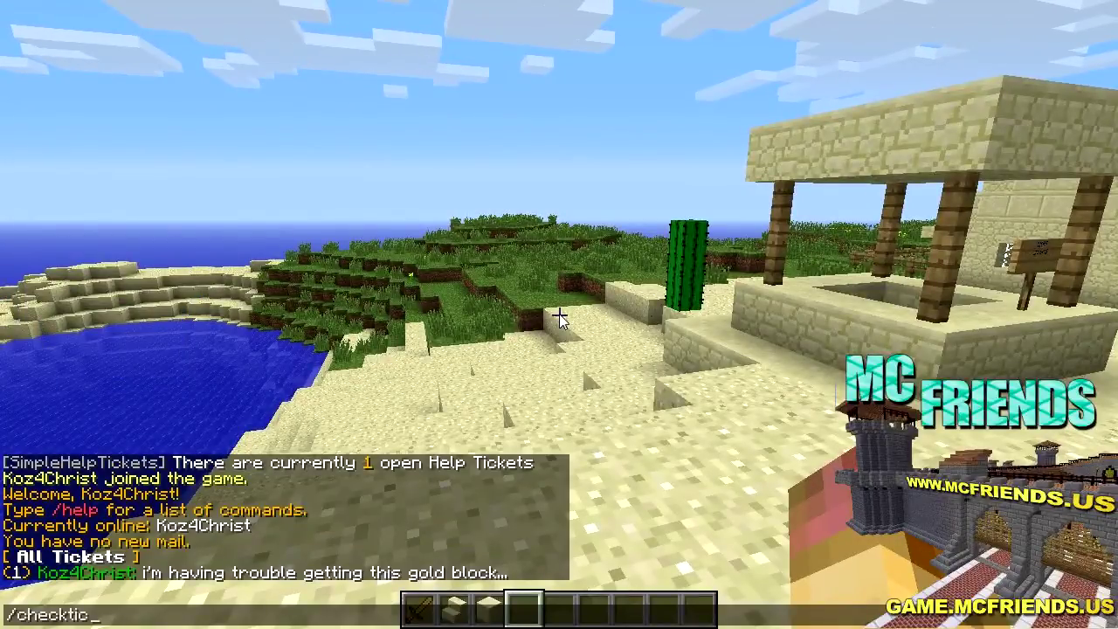
text(ket 1)
key(Return)
key(t)
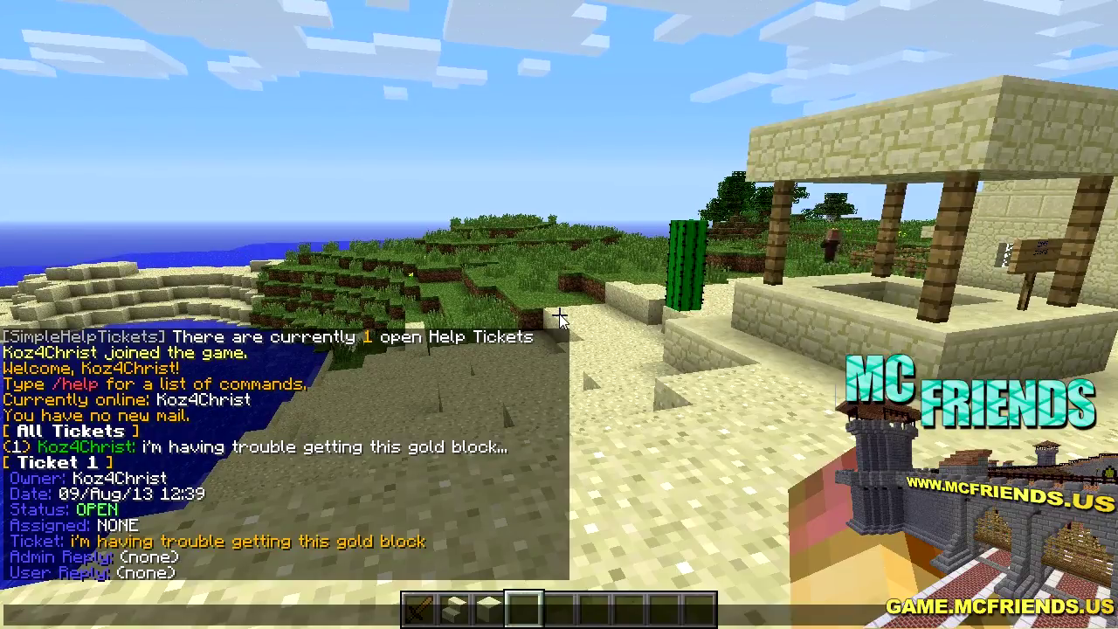
text(/)
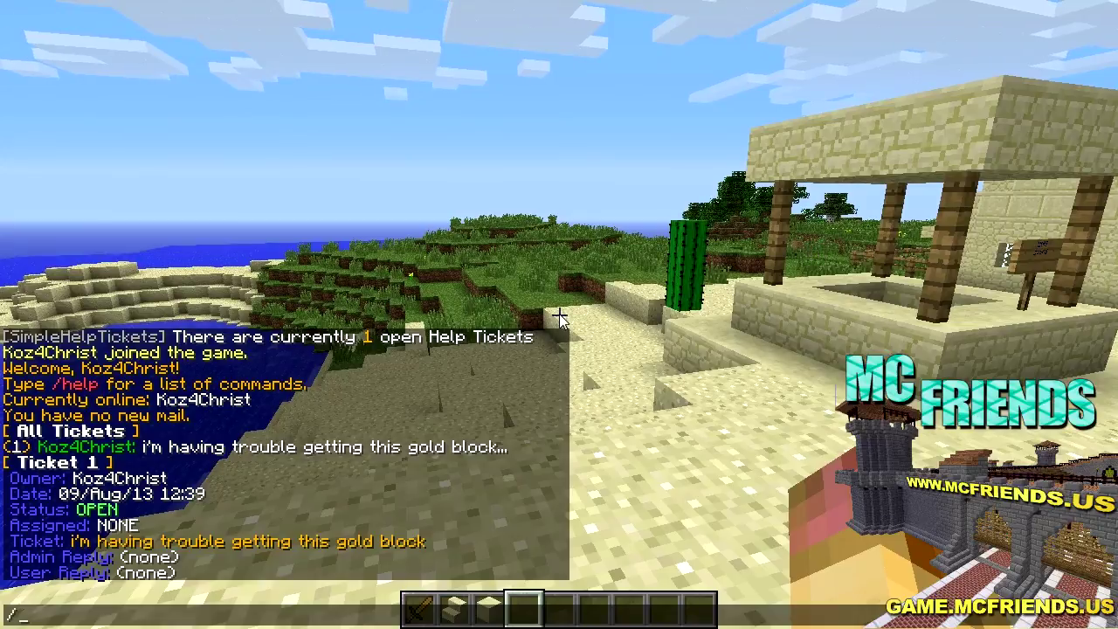
text(taketicket 1)
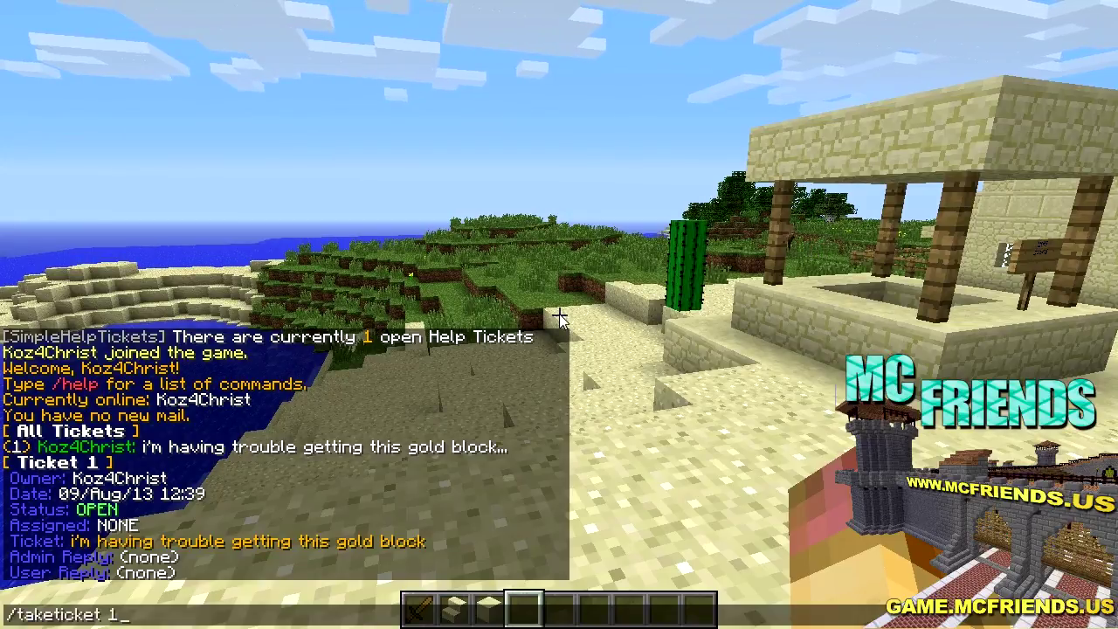
Take ticket 1 with /taketicket 1, then recheck it to confirm it is assigned to you
key(Return)
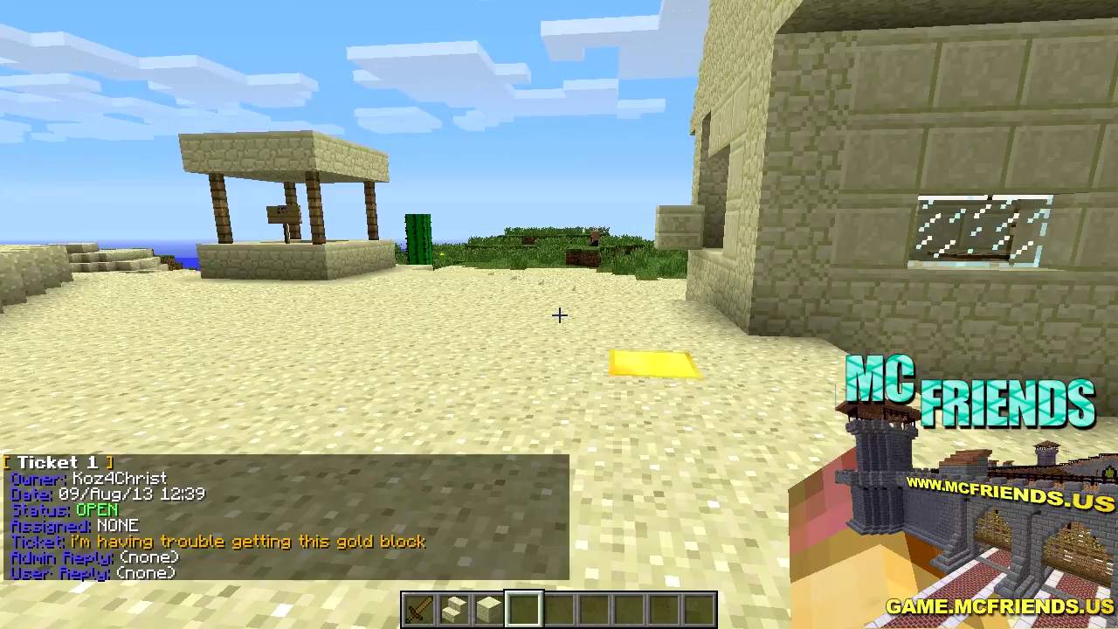
key(t)
key(Up)
key(Up)
key(Return)
key(t)
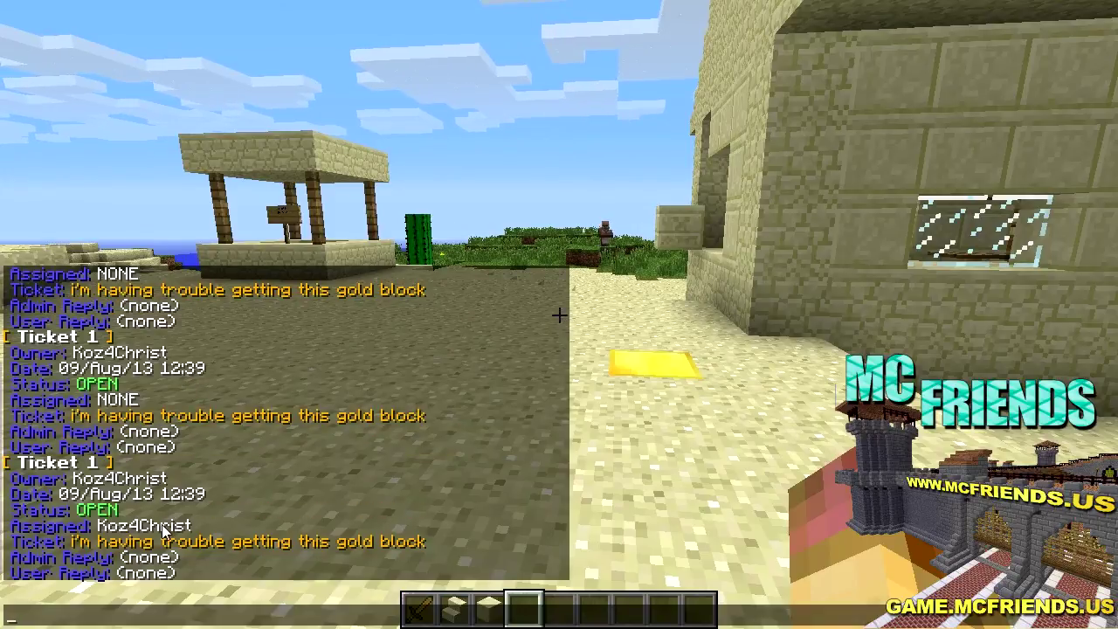
Post the reply 'Because yo nub' to ticket 1 with /replyticket
text(/replytic)
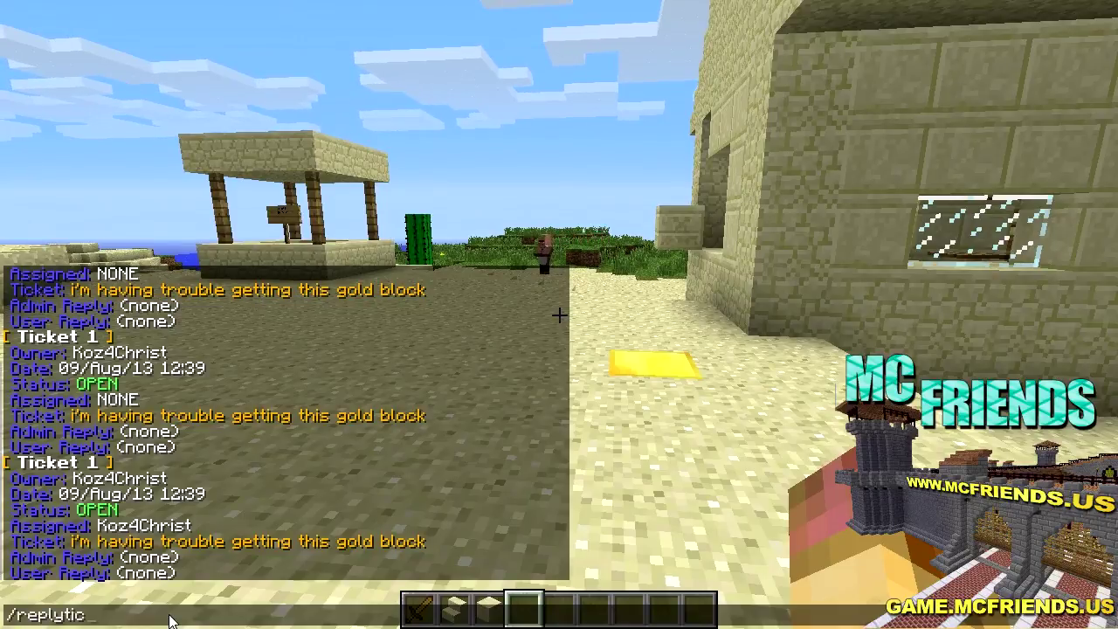
text(ket 1 Be)
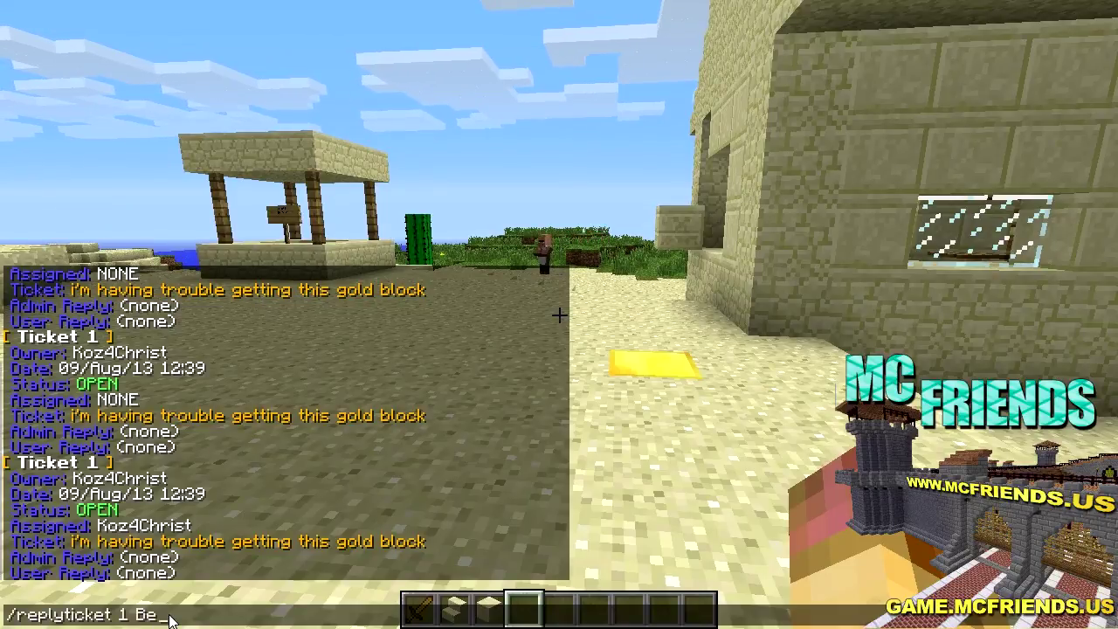
text(cause yo nub)
key(Return)
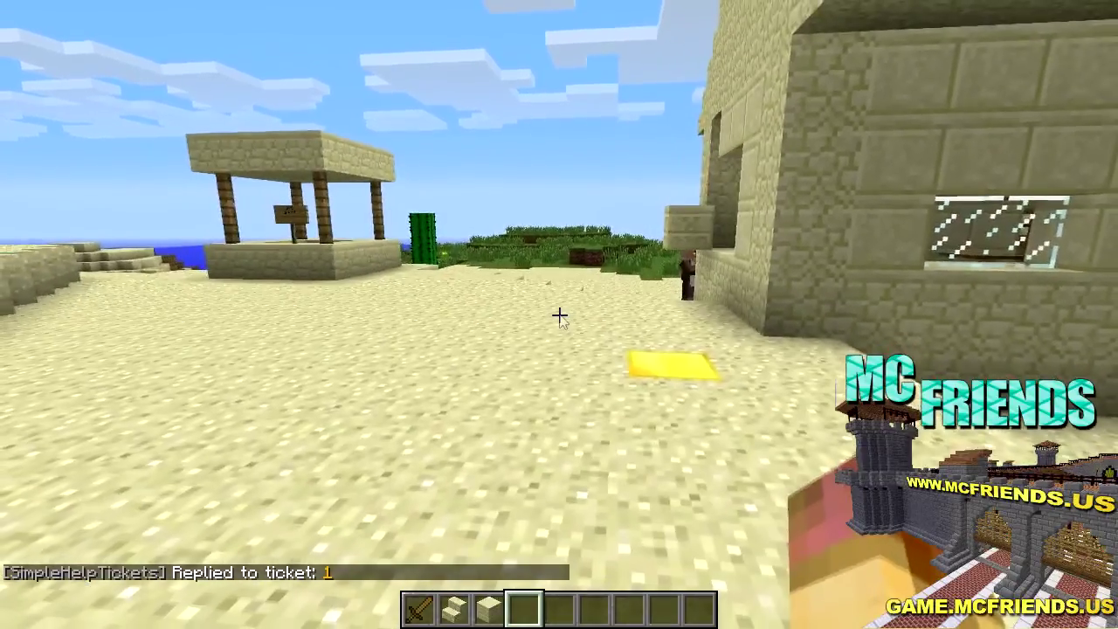
text(/tickets)
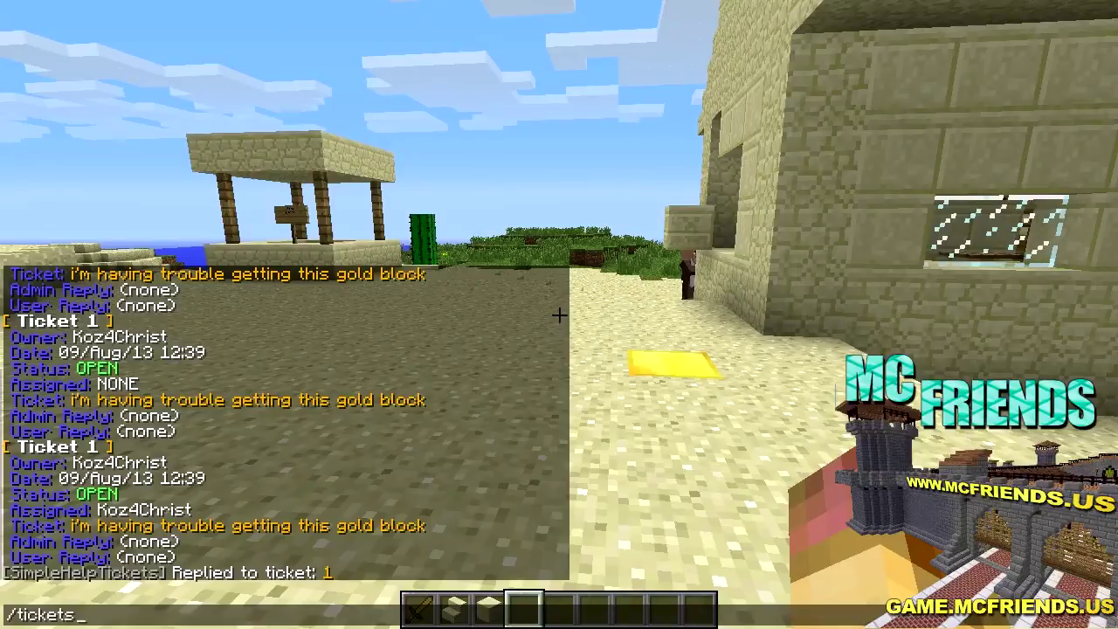
List the open tickets with /tickets and scroll through the chat history
key(Return)
key(t)
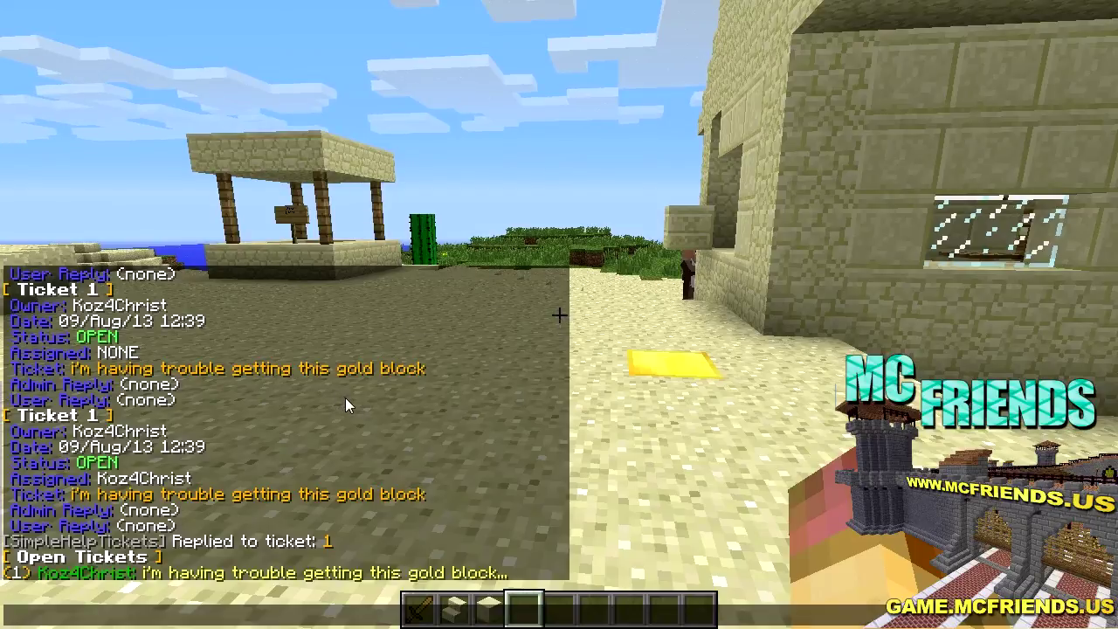
scroll(345, 397, up, 3)
scroll(345, 398, down, 3)
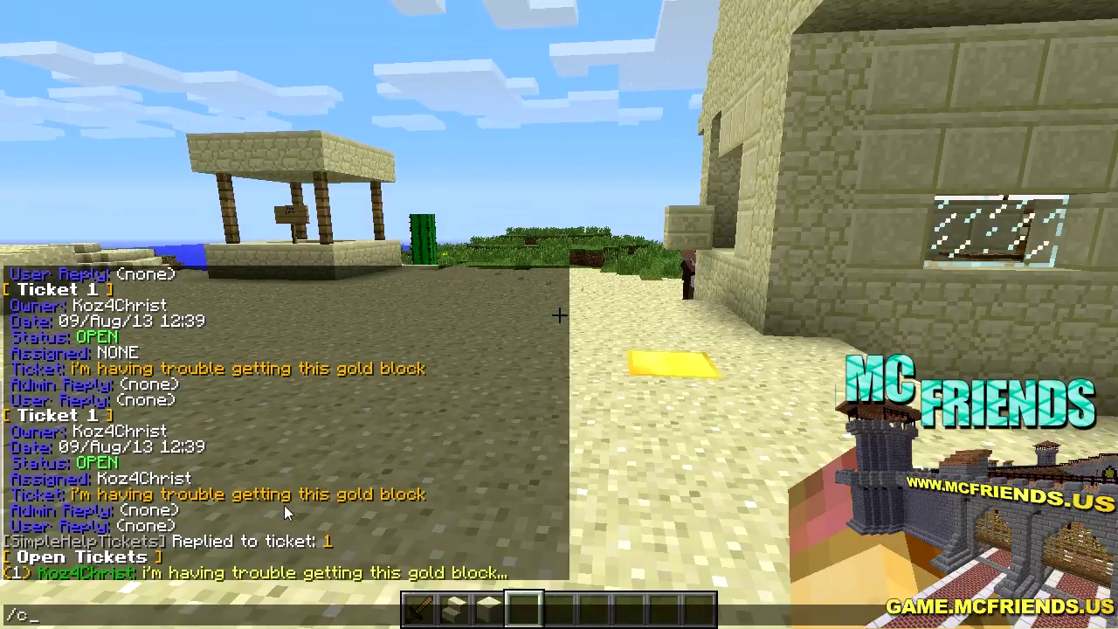
Show ticket 1's details, now assigned and carrying the reply 'Because yo nub'
text(et 1)
key(Return)
key(t)
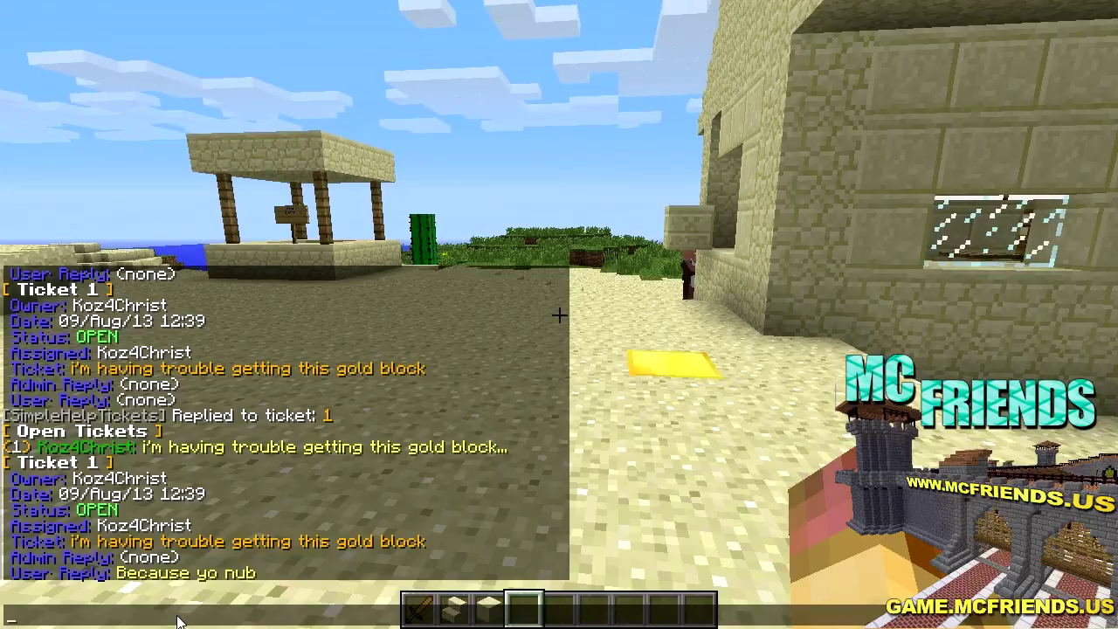
text(/closeticket 1)
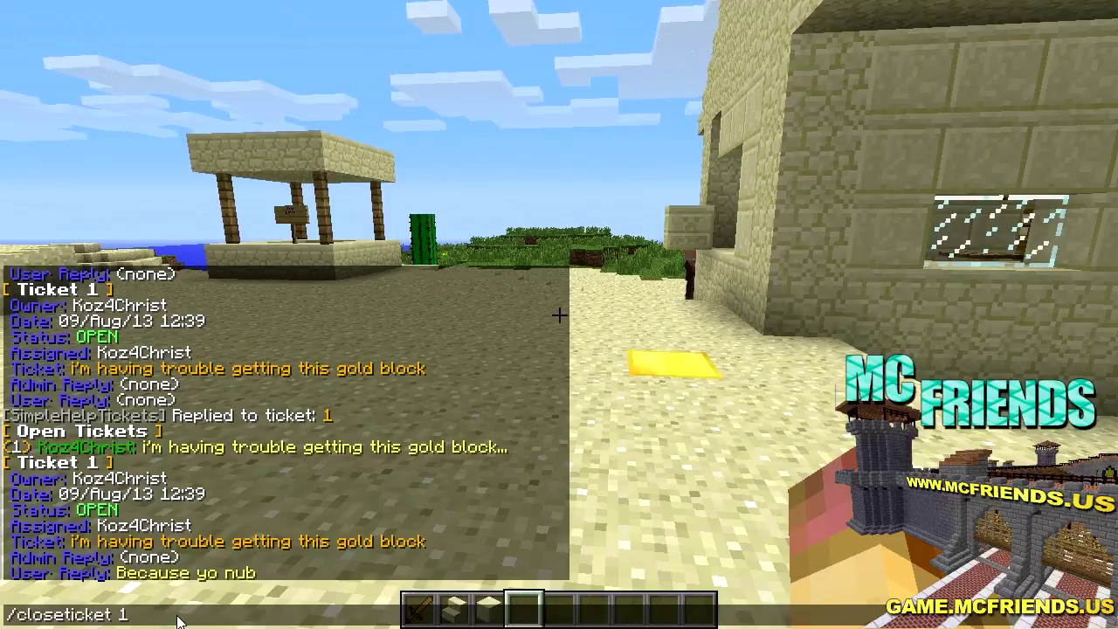
Close ticket 1 with /closeticket 1 and list all tickets with /tickets -a
key(Return)
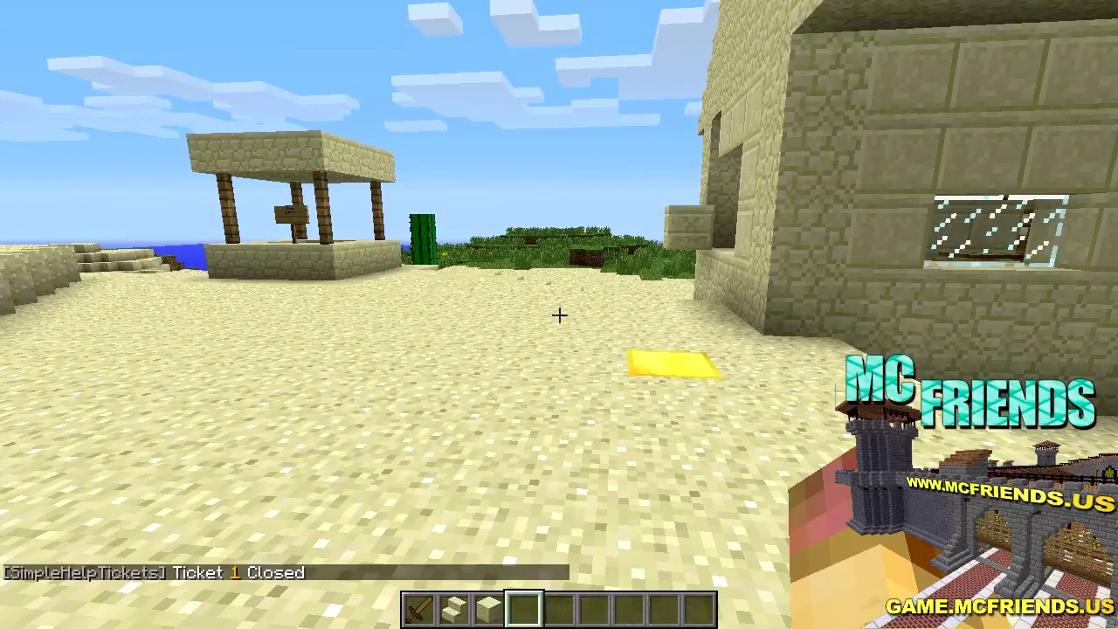
text(/cl)
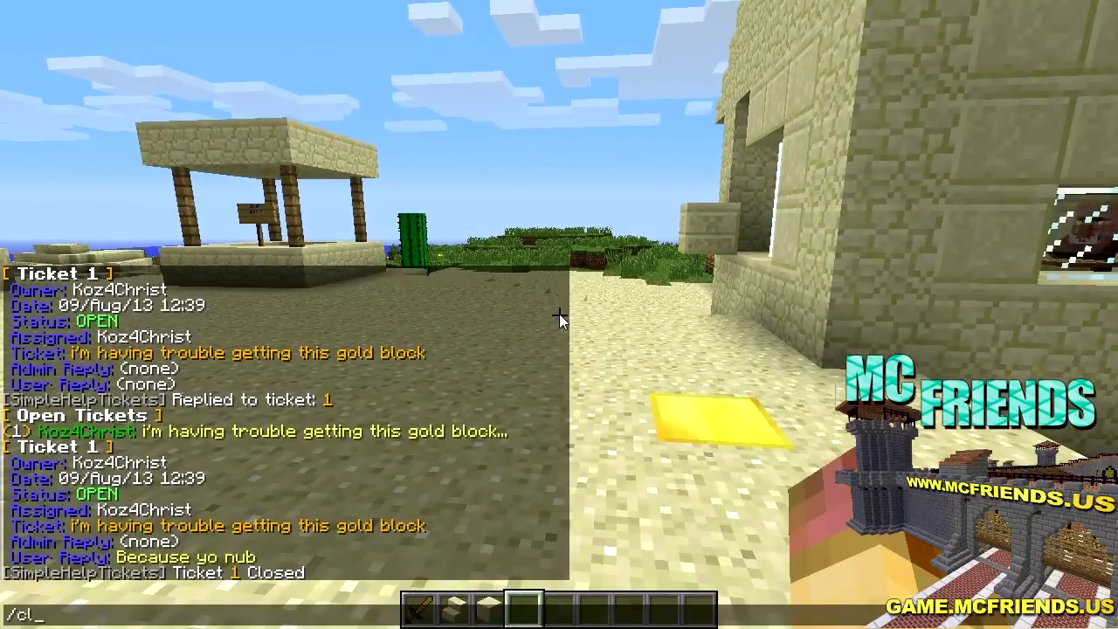
text(oseticket 1)
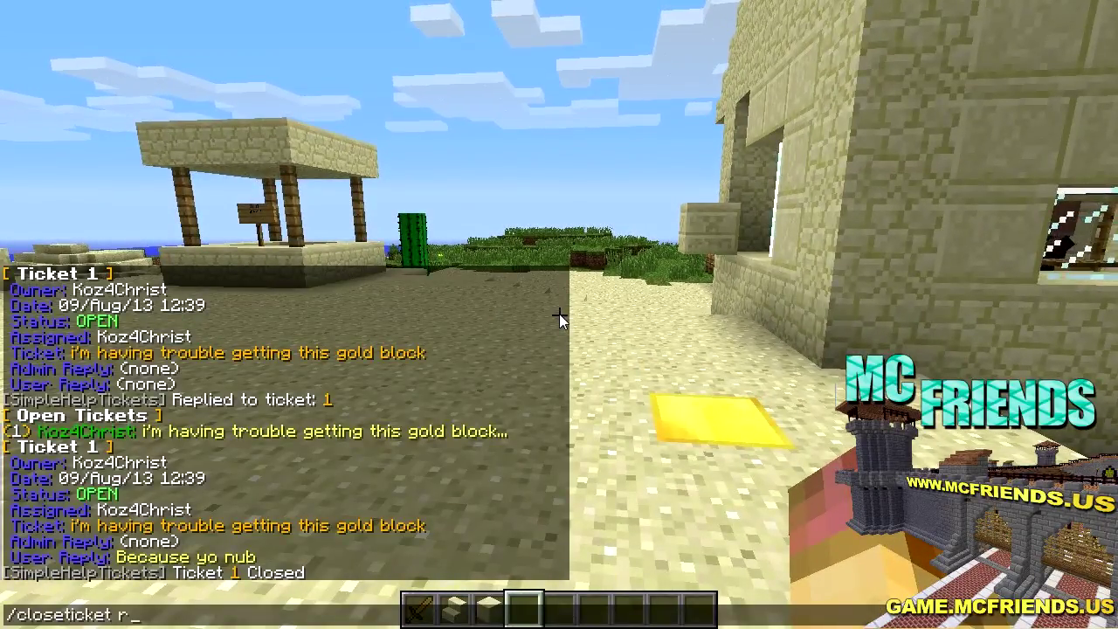
key(Escape)
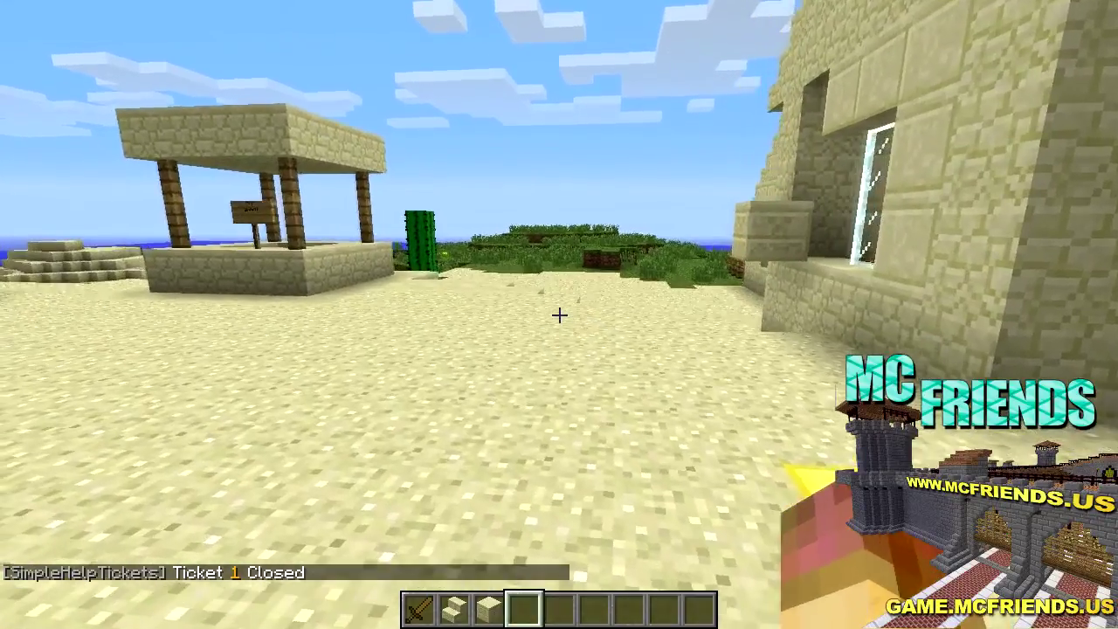
text(/tickets -a)
key(Return)
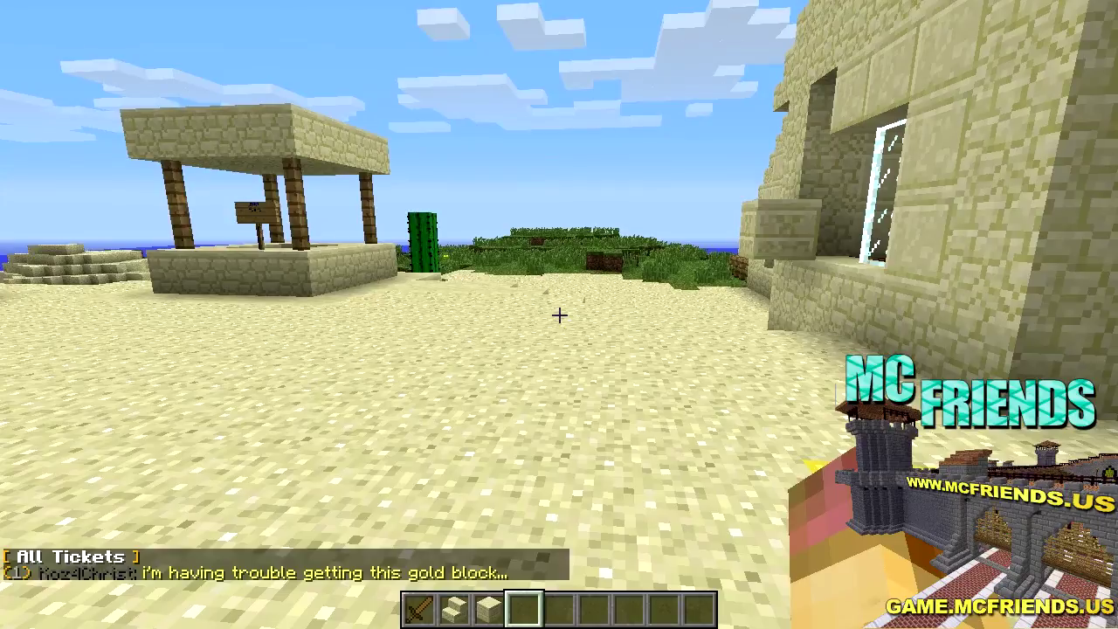
text(/)
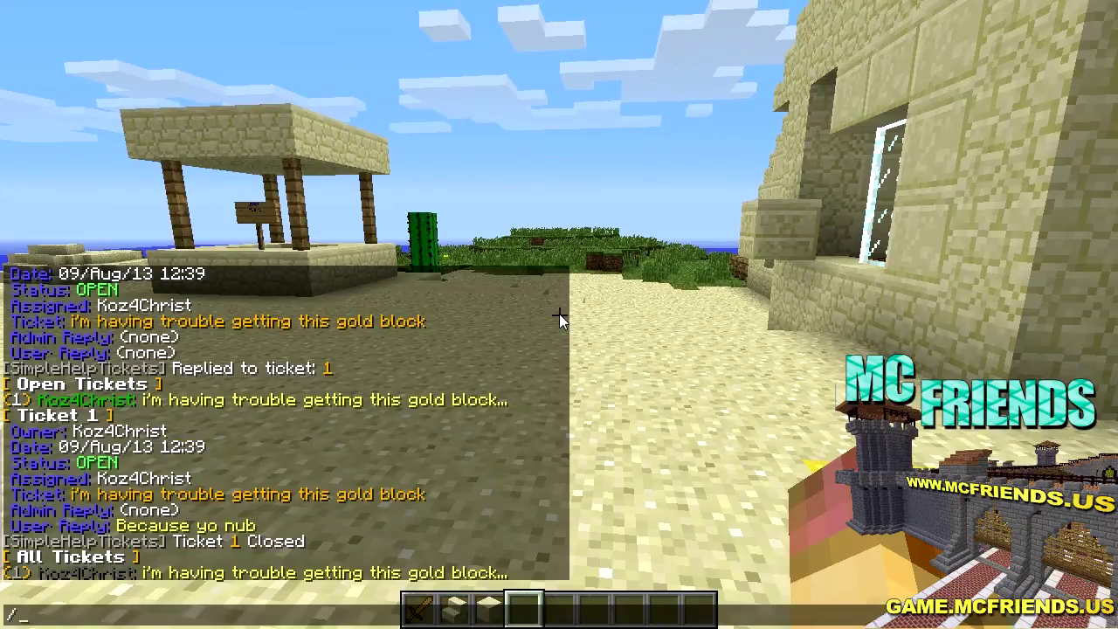
key(Escape)
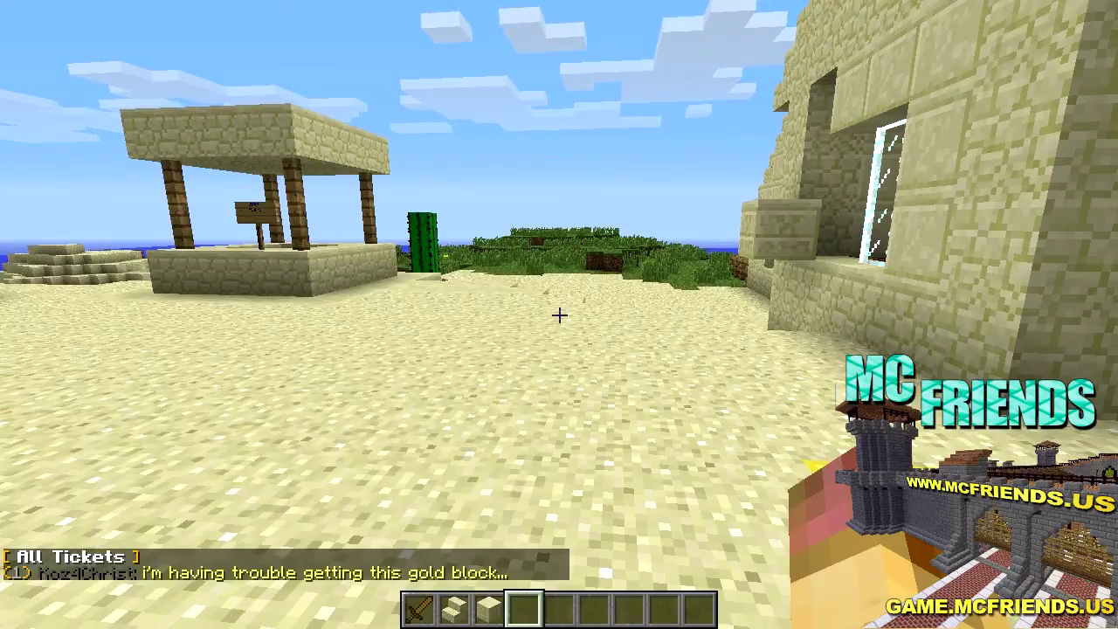
Walk over the ridge, break the dead bush, and head toward the sandstone house
key(w)
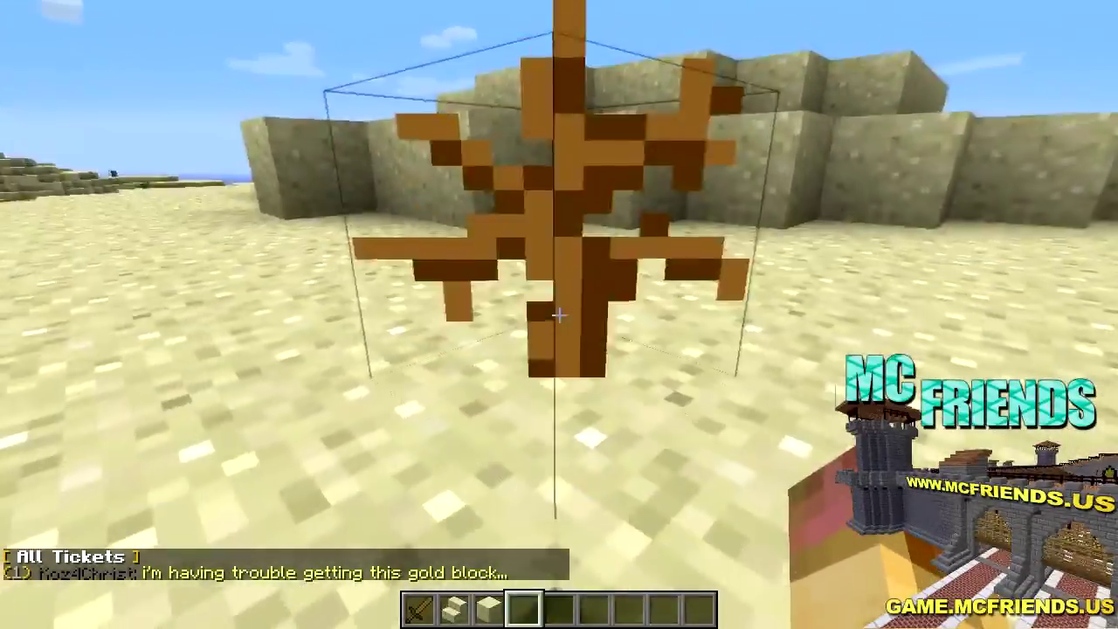
click(559, 314)
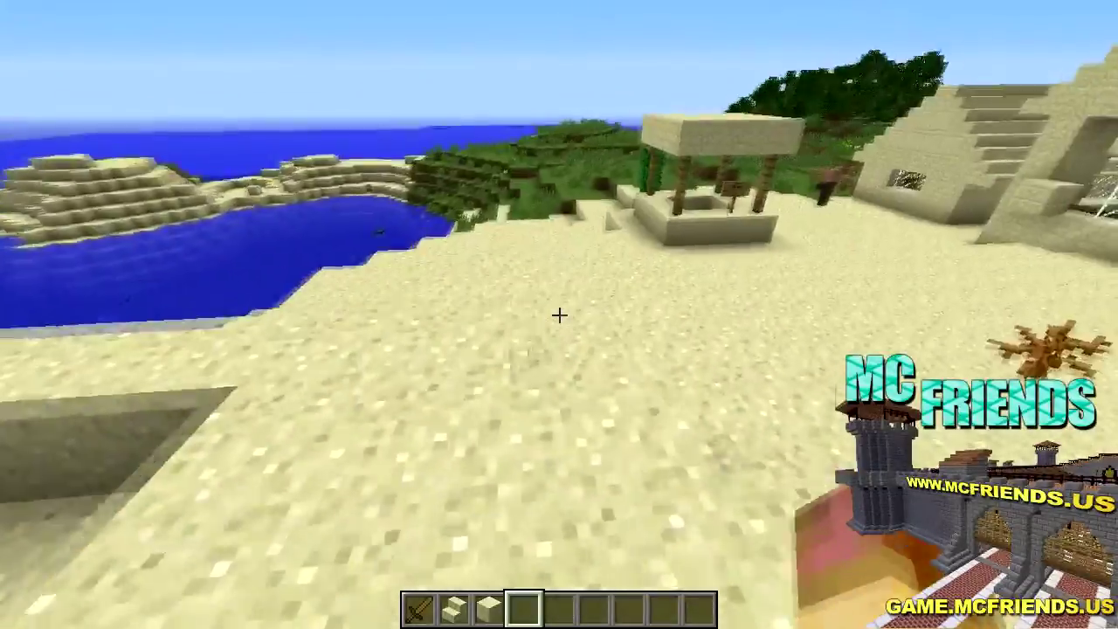
key(w)
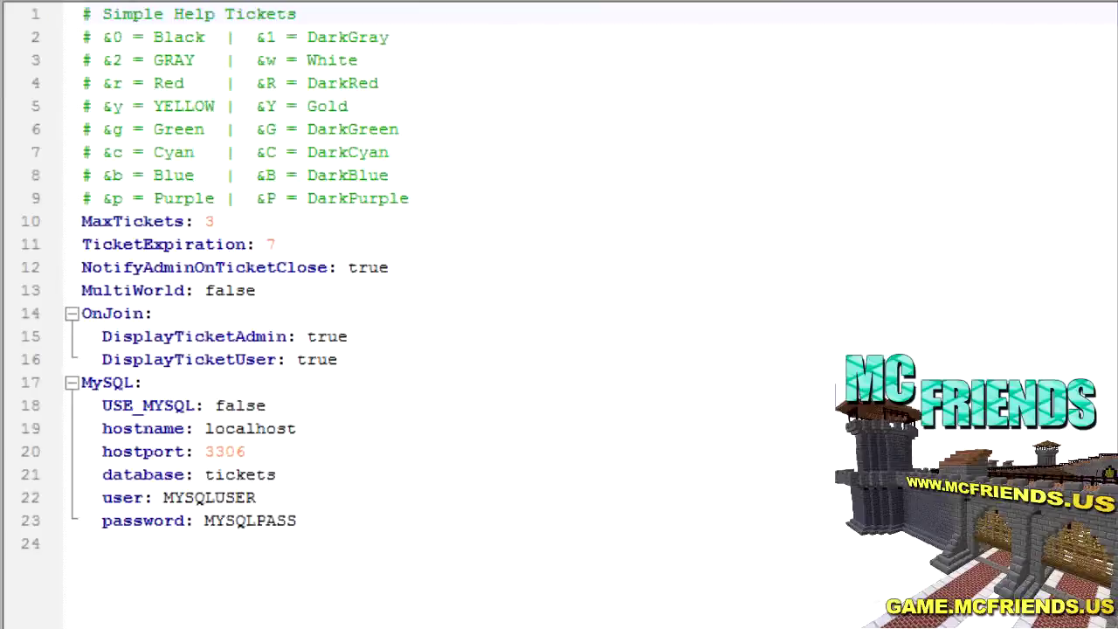
Review the colour-code comments and the MaxTickets 3, TicketExpiration 7, NotifyAdminOnTicketClose true lines
drag(429, 204, 66, 16)
click(235, 84)
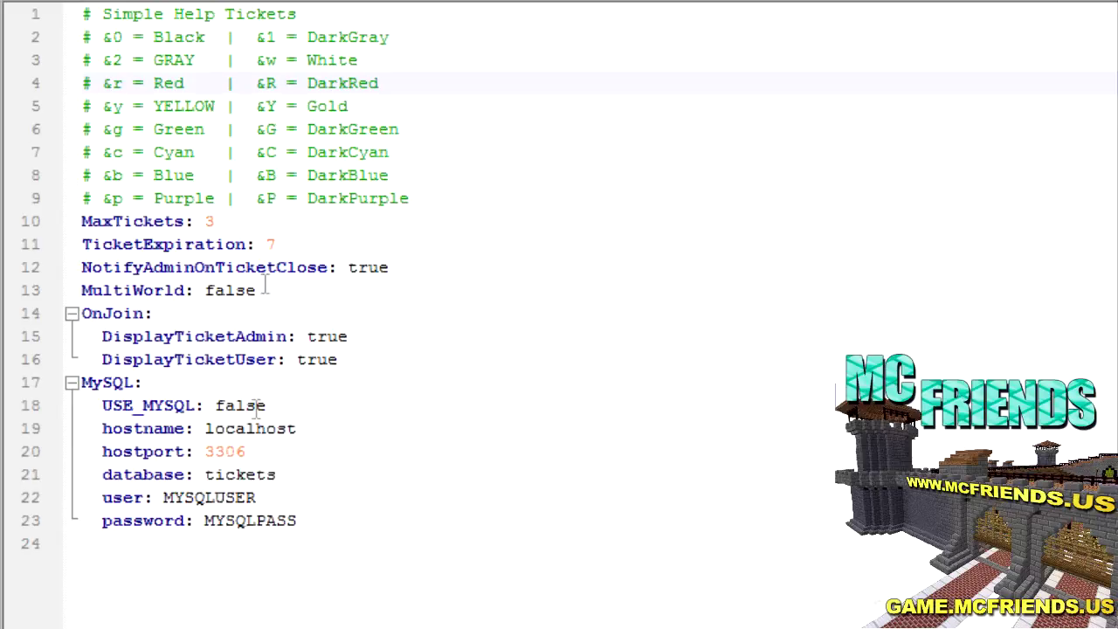
drag(225, 222, 63, 222)
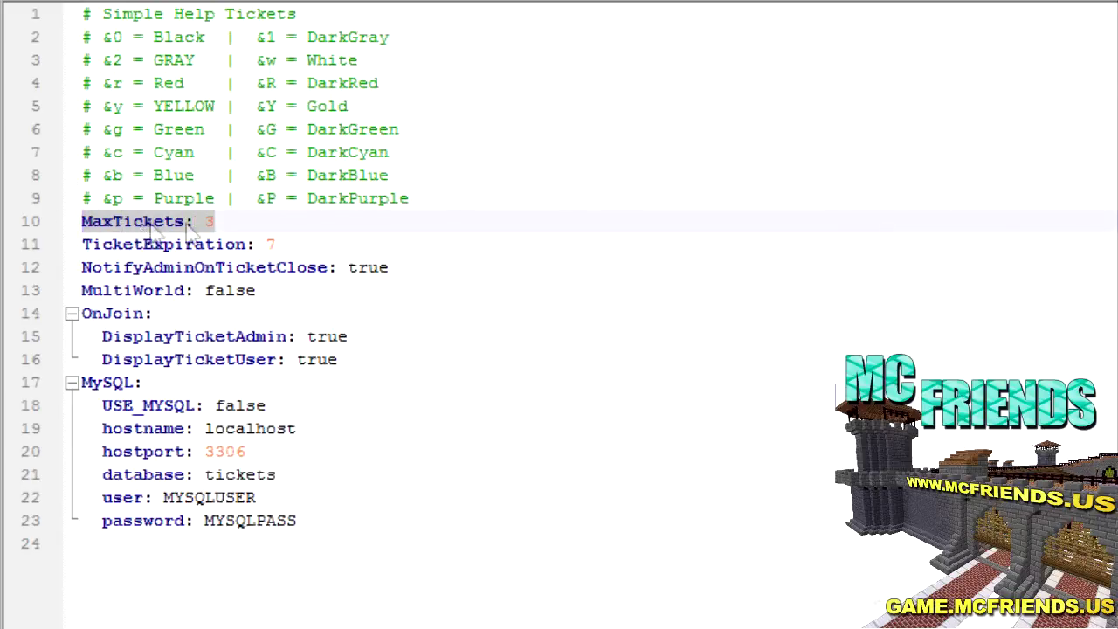
drag(305, 243, 70, 248)
click(306, 251)
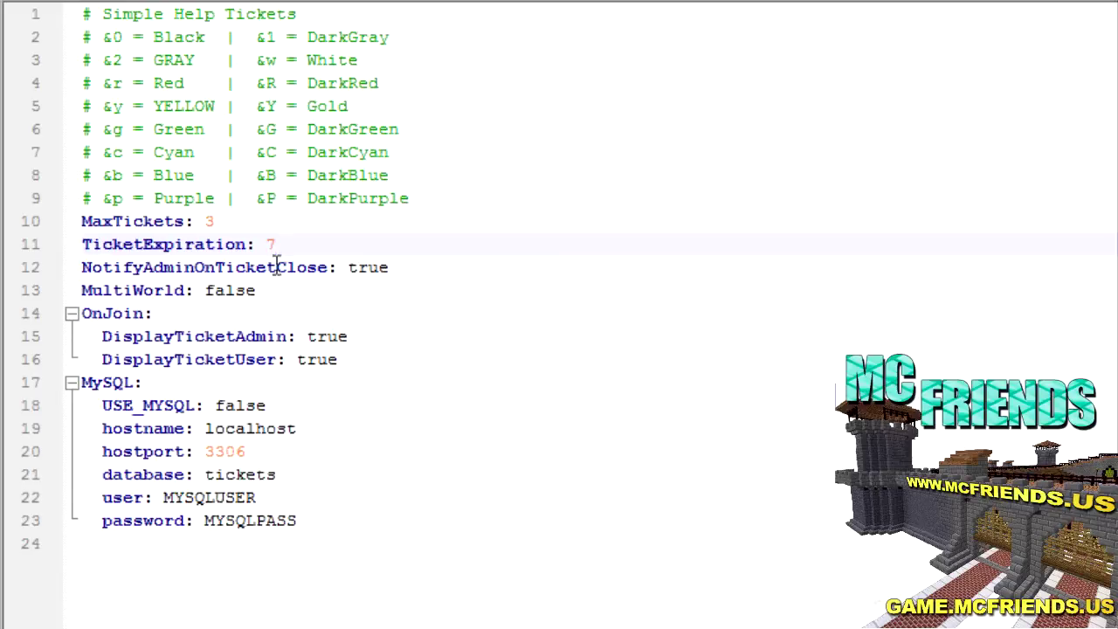
drag(430, 275, 81, 278)
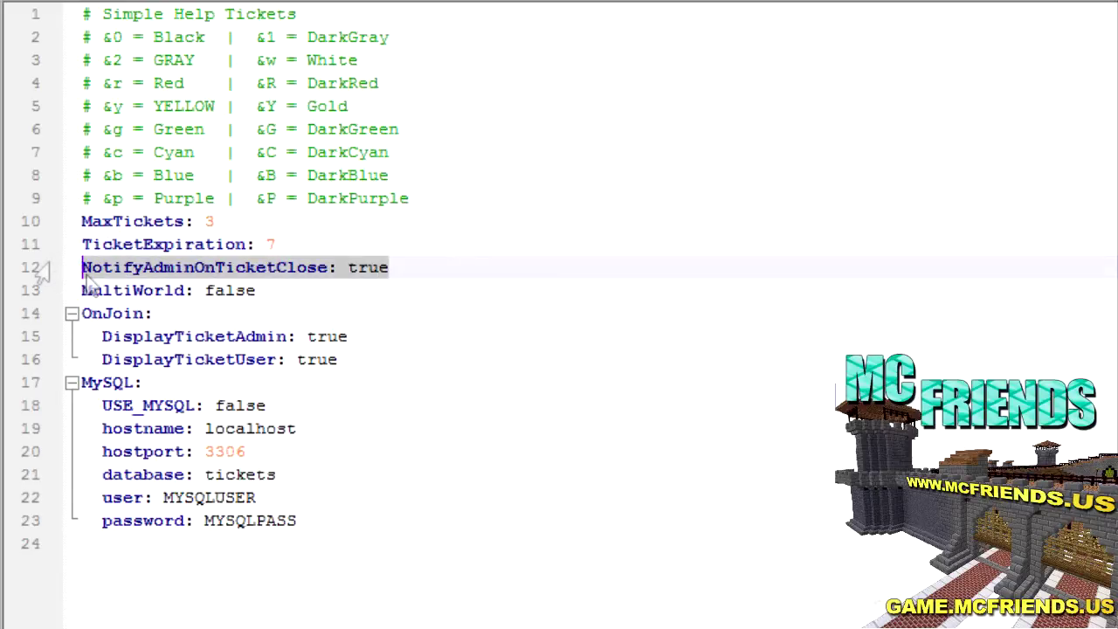
click(305, 294)
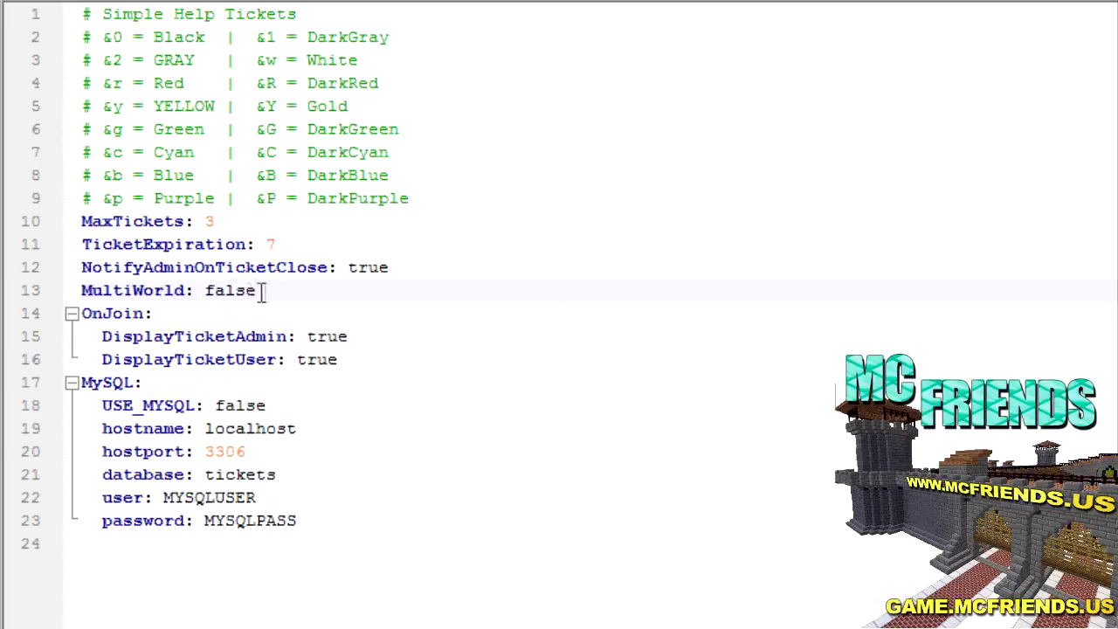
Replace MultiWorld's value false with true, then look over the OnJoin block
drag(258, 291, 203, 291)
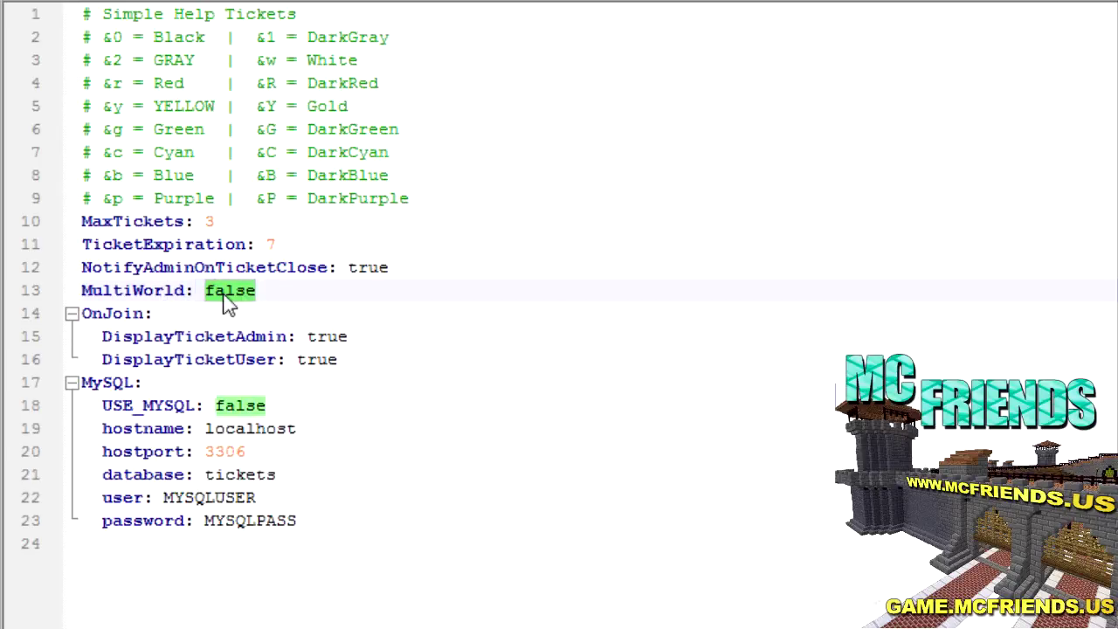
text(true)
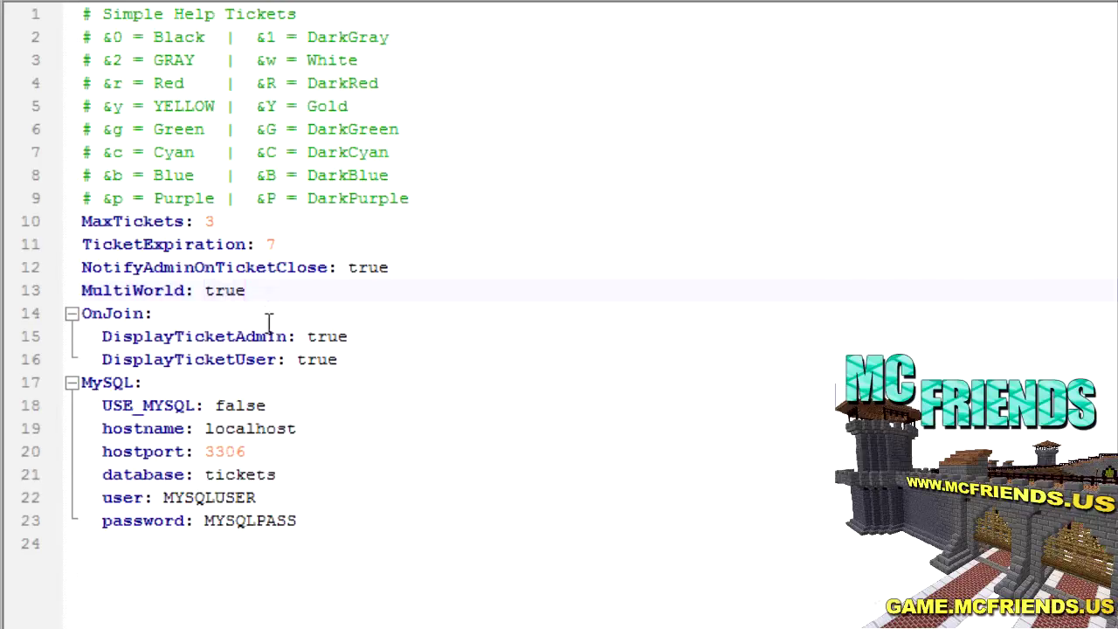
drag(349, 360, 61, 304)
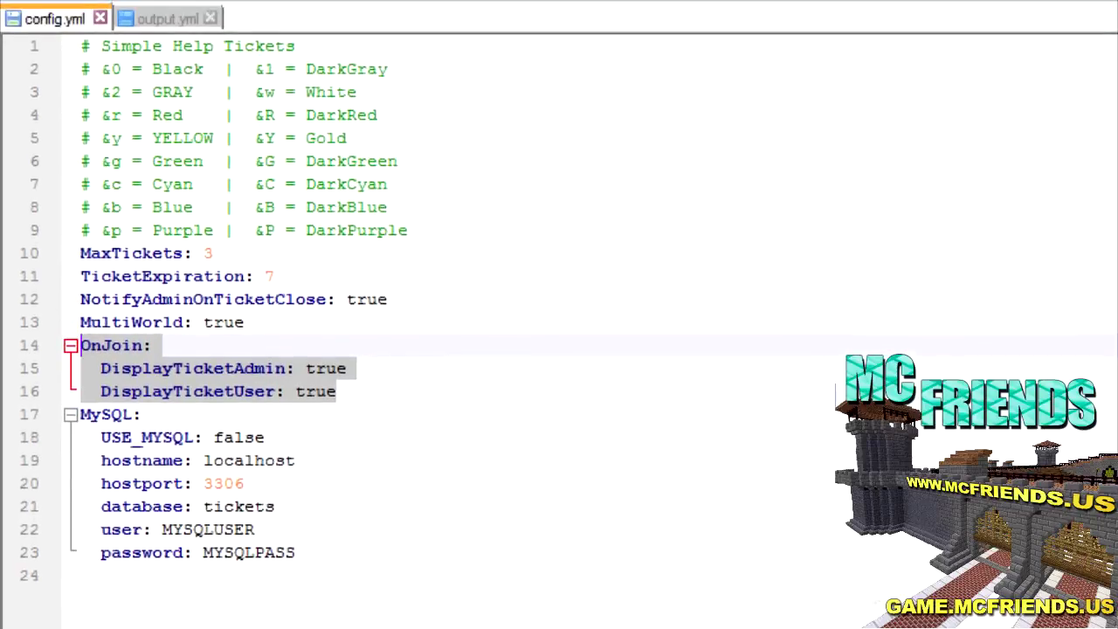
Switch to output.yml and highlight the '&2[SimpleHelpTickets] ' Prefix text
click(161, 19)
scroll(494, 200, up, 1)
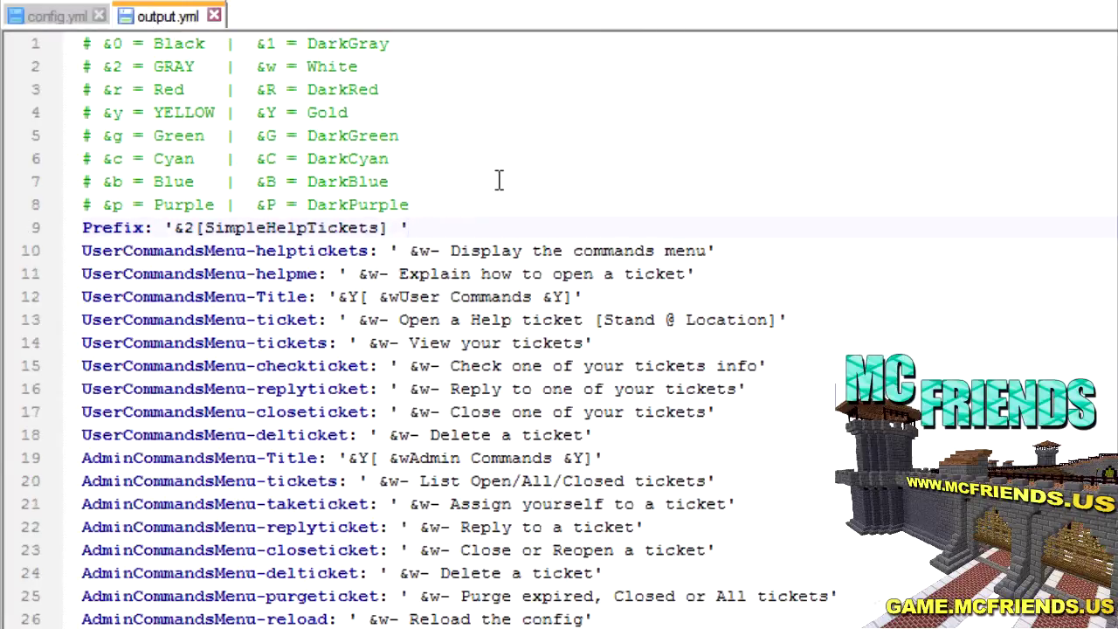
drag(379, 228, 201, 229)
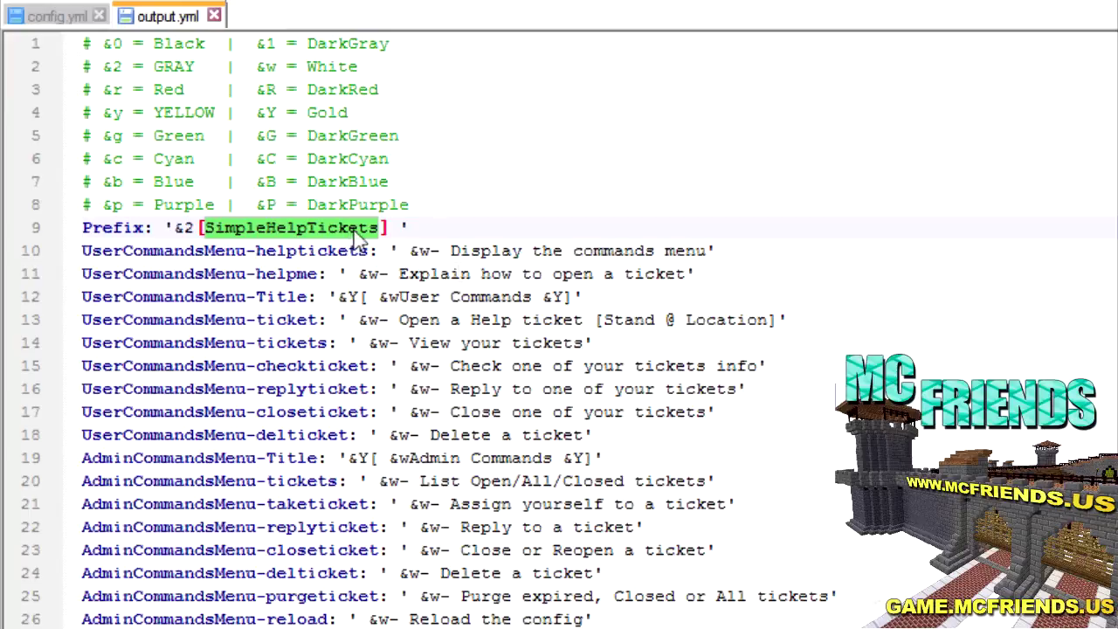
click(631, 276)
Scroll through output.yml's colour-coded command menu and ticket message texts
scroll(425, 277, down, 3)
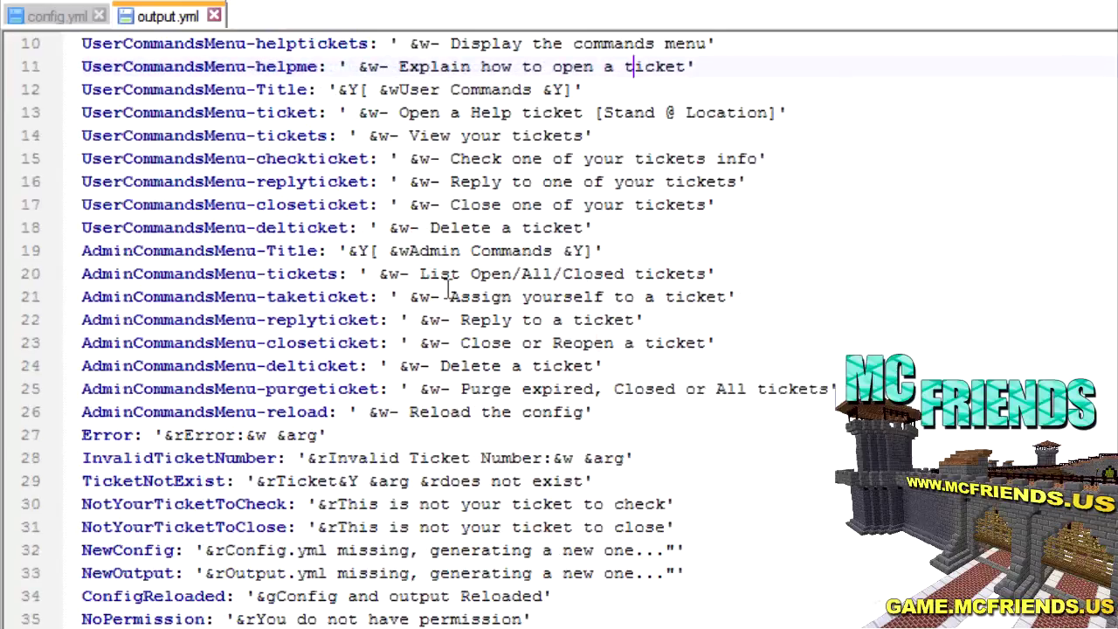
scroll(505, 483, down, 8)
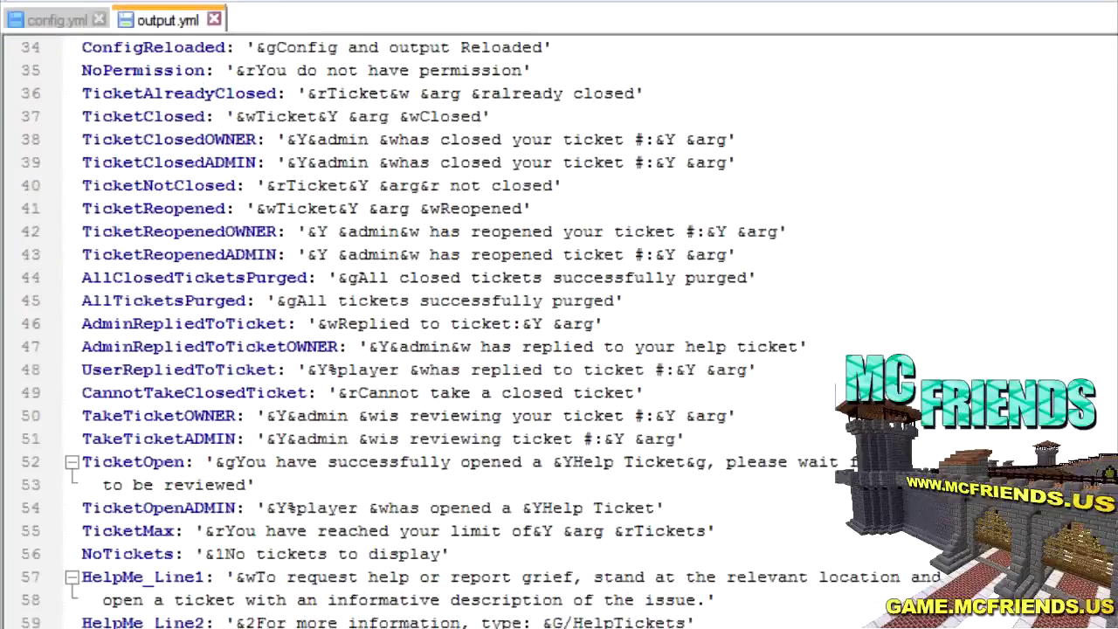
scroll(559, 459, up, 5)
scroll(576, 463, down, 4)
scroll(577, 462, up, 10)
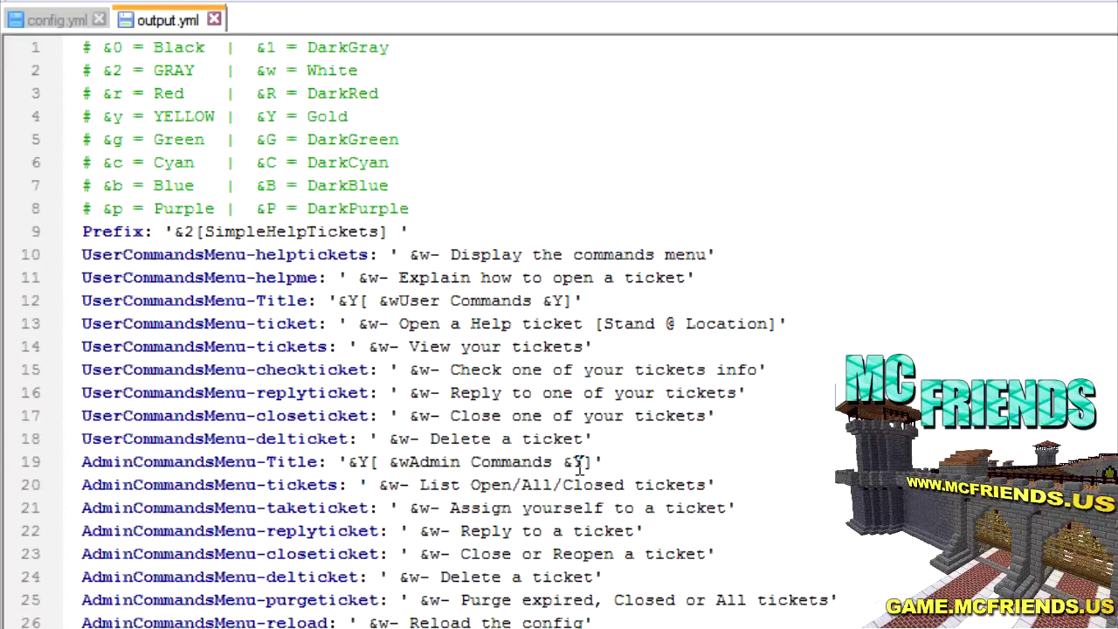
scroll(687, 494, down, 11)
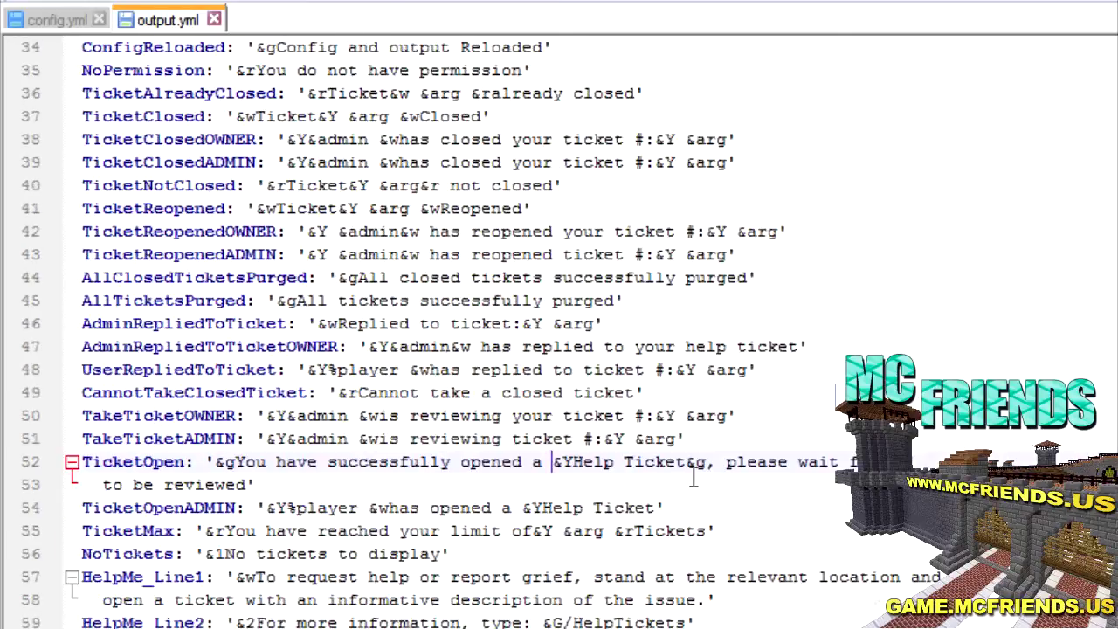
scroll(660, 548, up, 11)
scroll(660, 548, down, 11)
scroll(661, 548, up, 11)
scroll(661, 548, down, 9)
scroll(661, 547, up, 5)
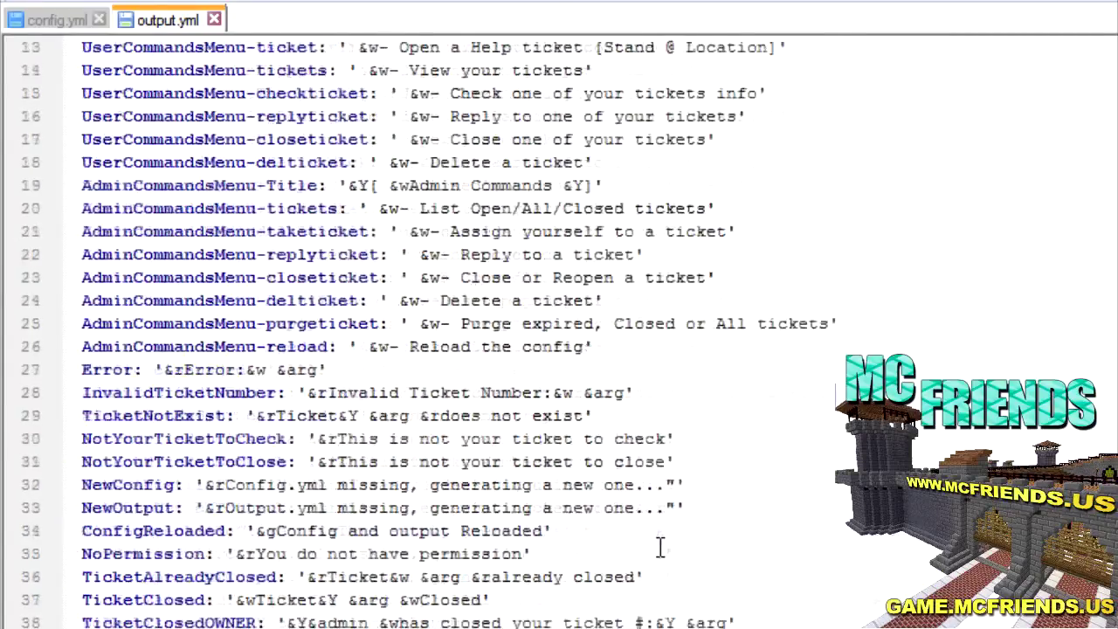
scroll(660, 548, up, 4)
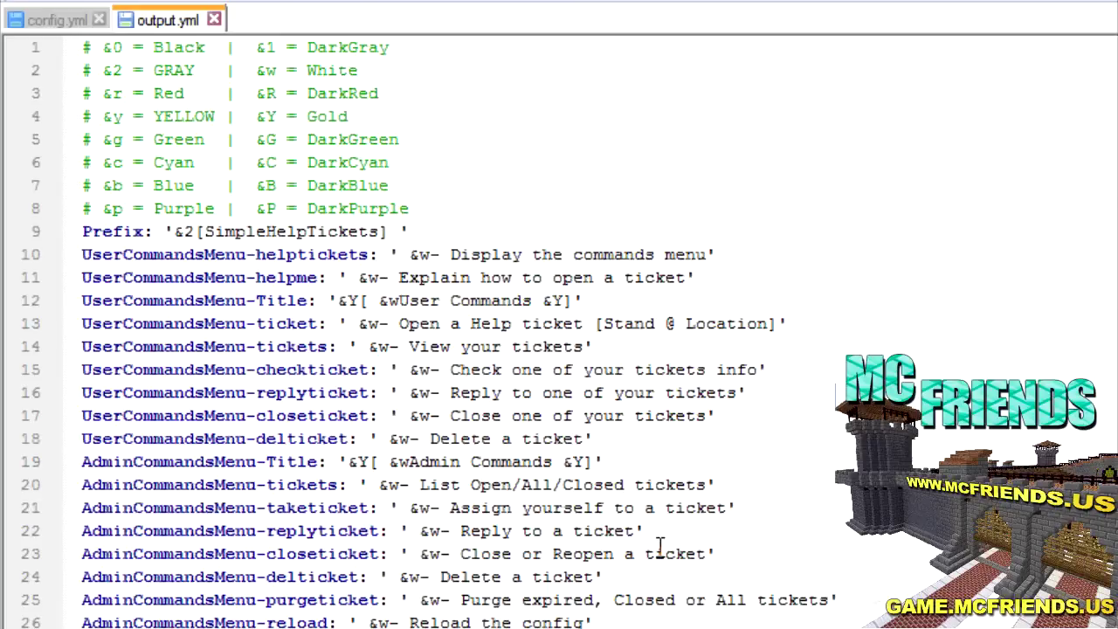